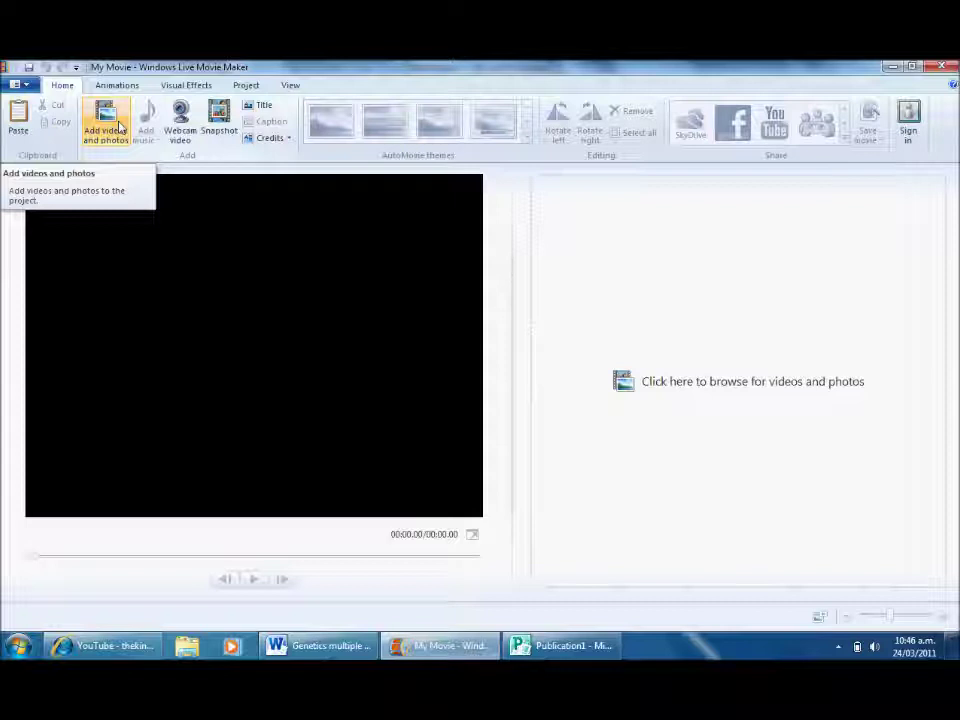
- Add the 'front cover' image from D:\podcasts 2011\moviemaker podcast as the title slide
{"action": "left_click", "coordinate": [118, 128]}
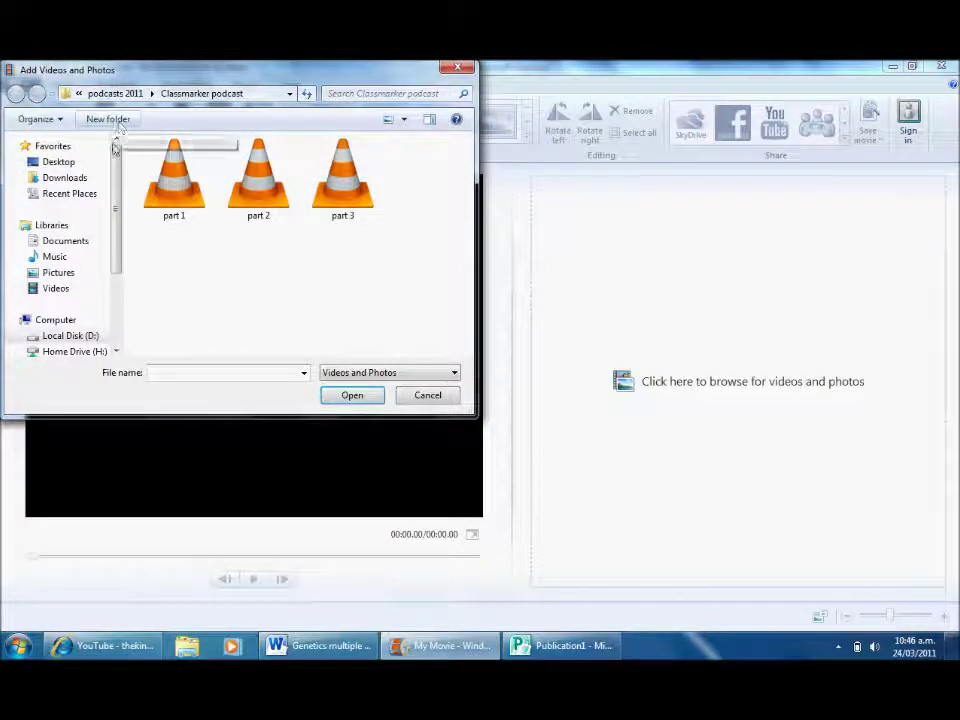
{"action": "left_click", "coordinate": [88, 336]}
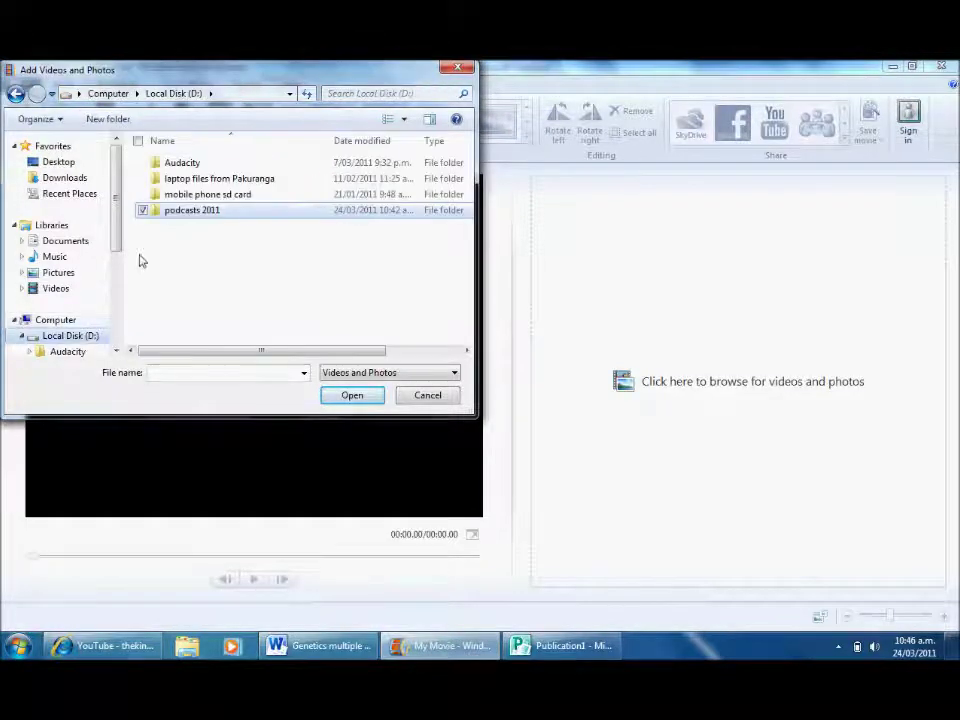
{"action": "double_click", "coordinate": [180, 212]}
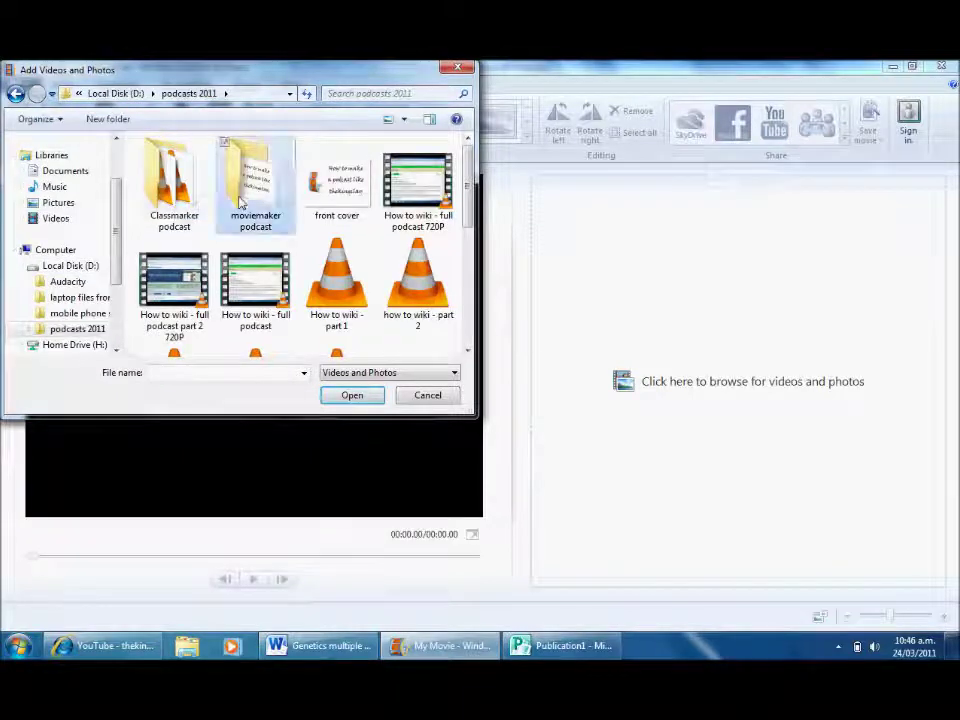
{"action": "double_click", "coordinate": [240, 203]}
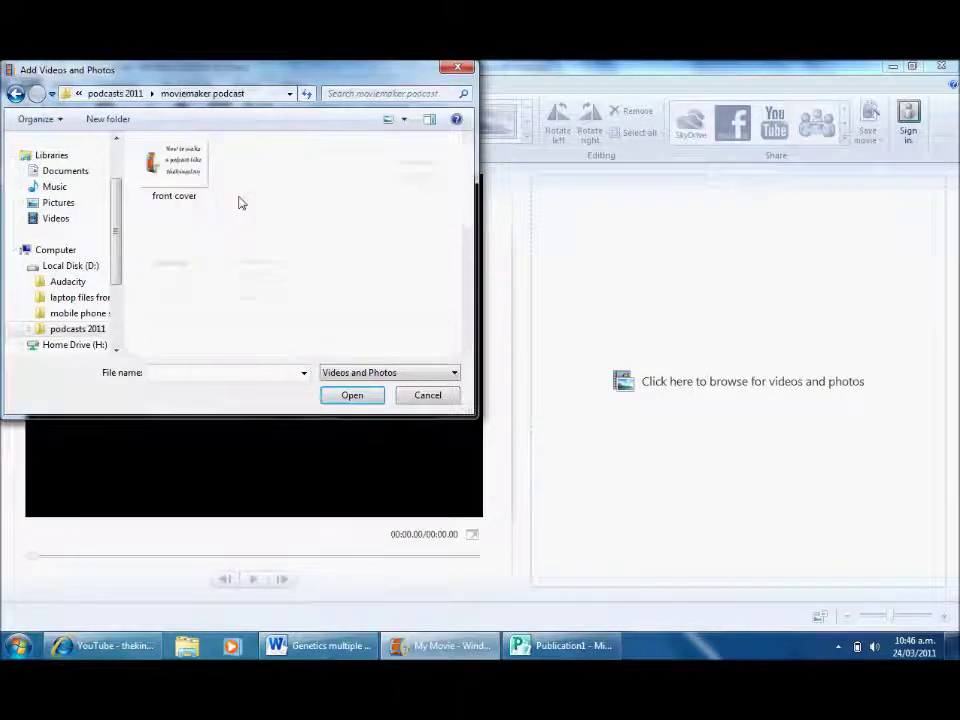
{"action": "double_click", "coordinate": [178, 170]}
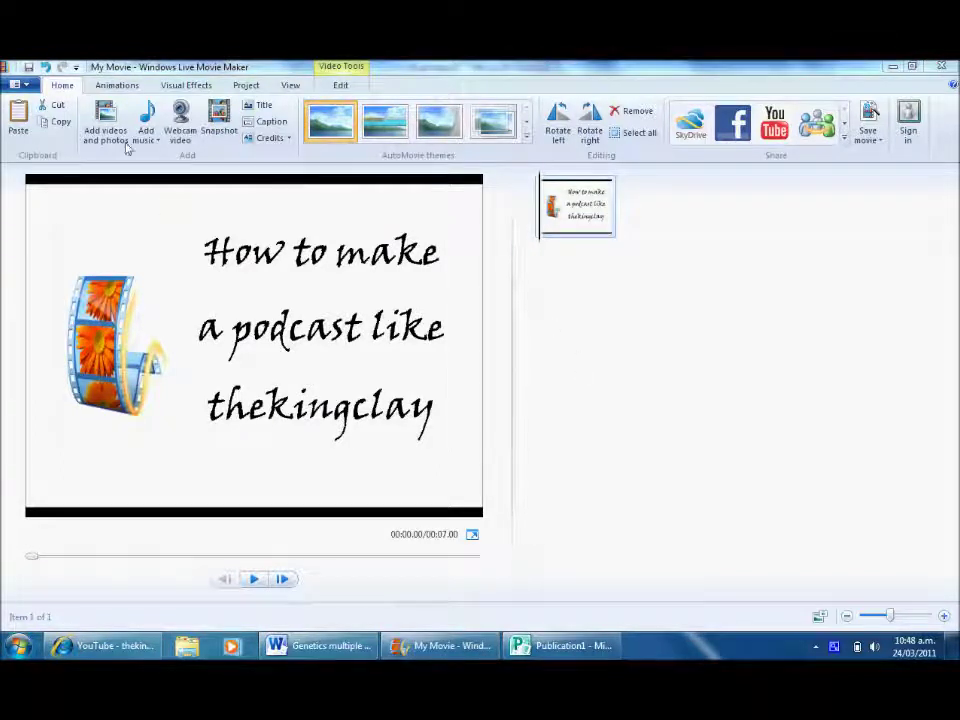
- Append the 'part 1' video after the front cover image, bringing the movie to 55.84 s
{"action": "left_click", "coordinate": [104, 115]}
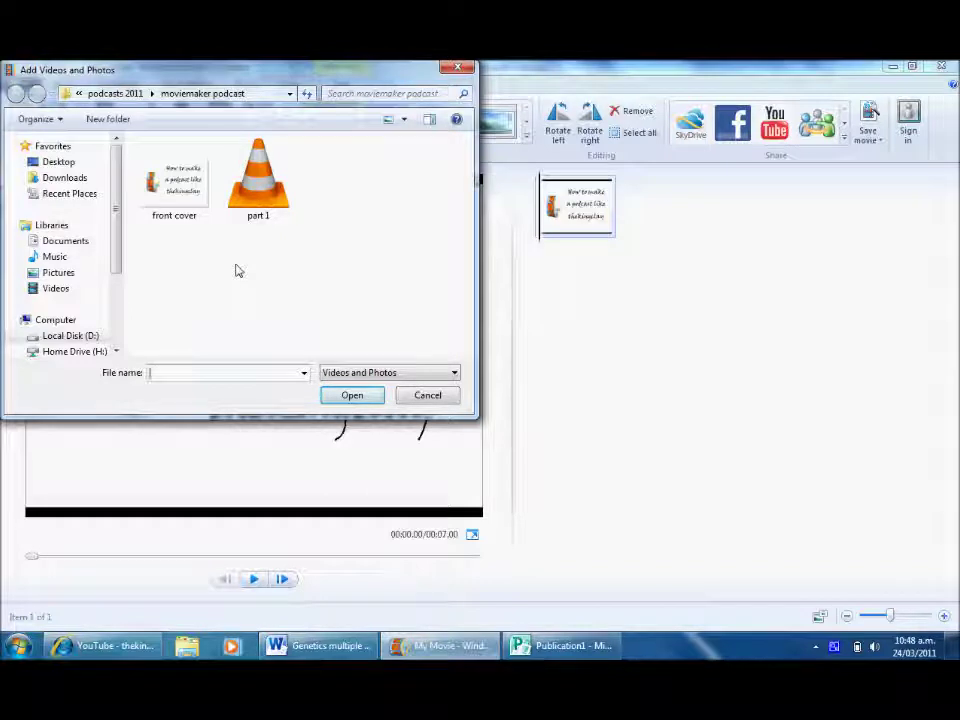
{"action": "double_click", "coordinate": [252, 212]}
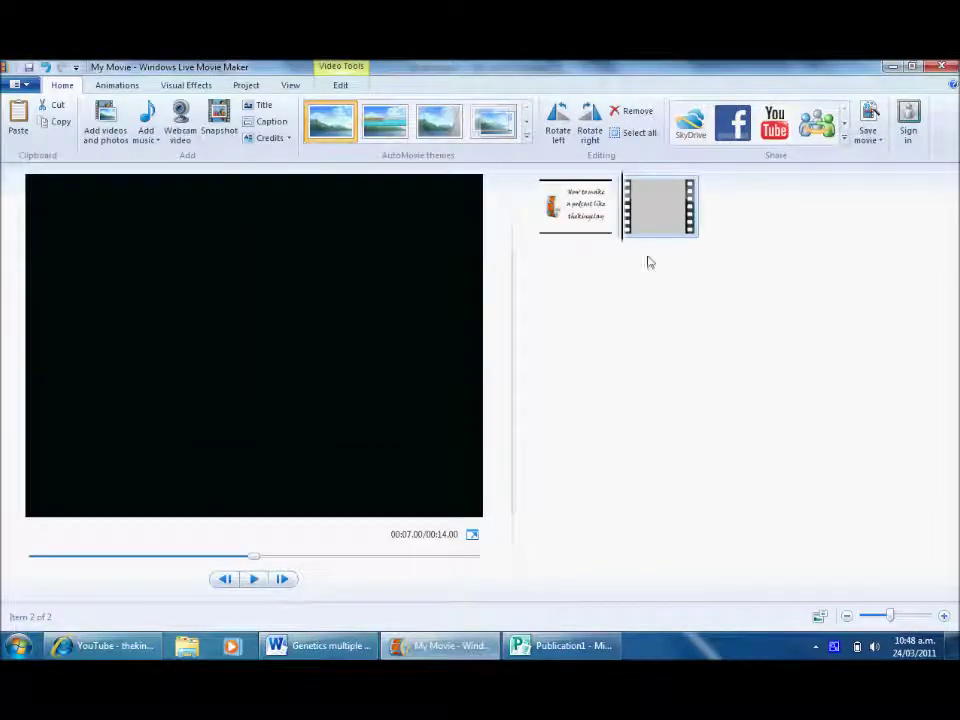
{"action": "left_click", "coordinate": [545, 203]}
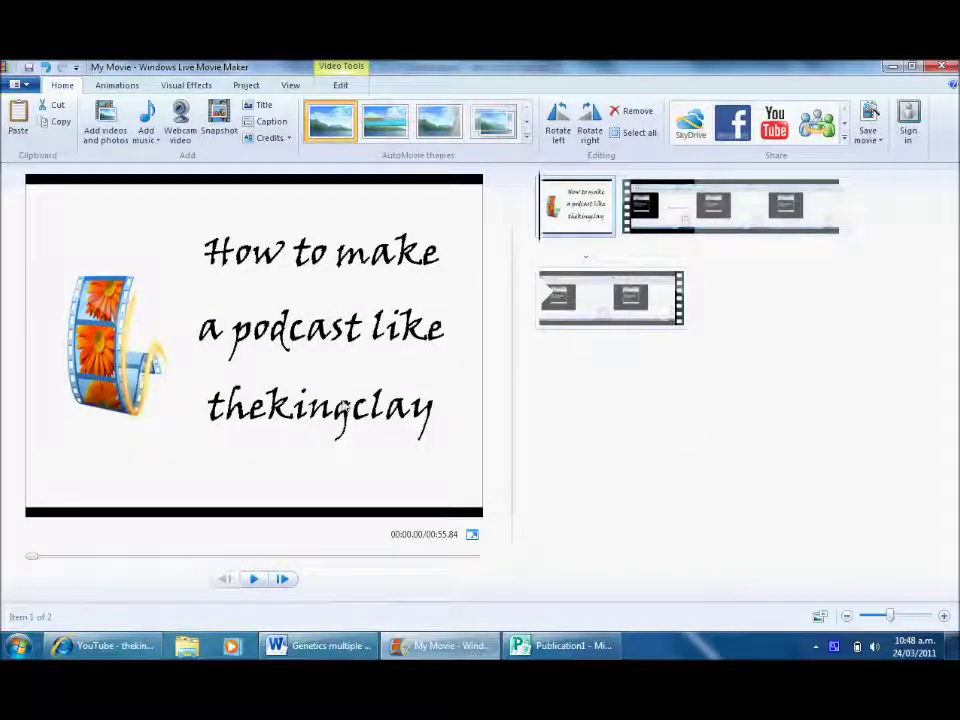
{"action": "left_click", "coordinate": [254, 579]}
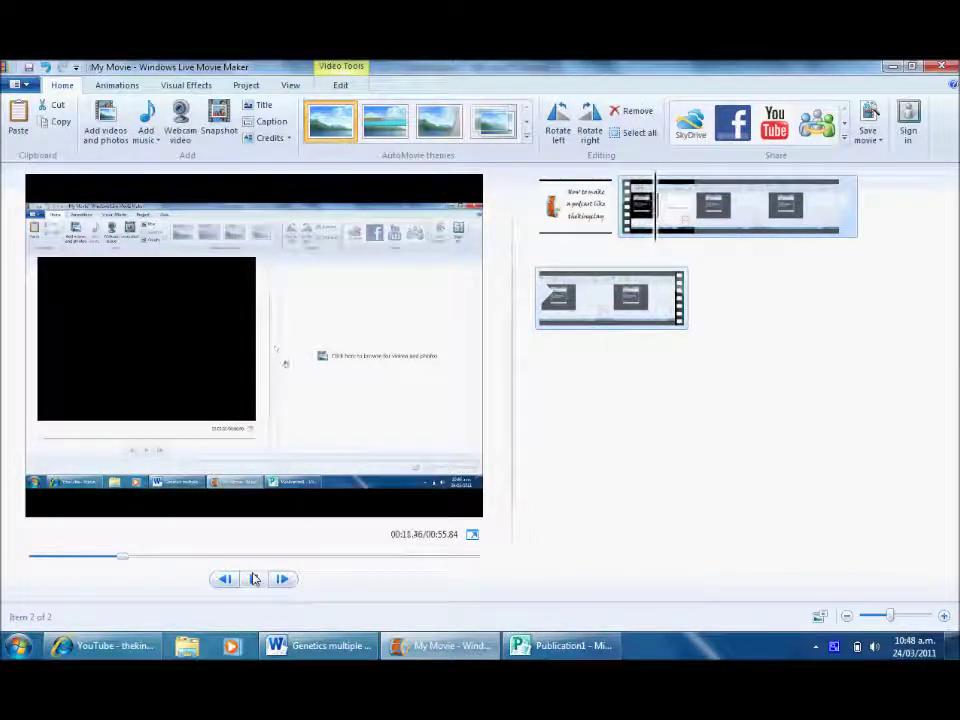
{"action": "left_click", "coordinate": [255, 580]}
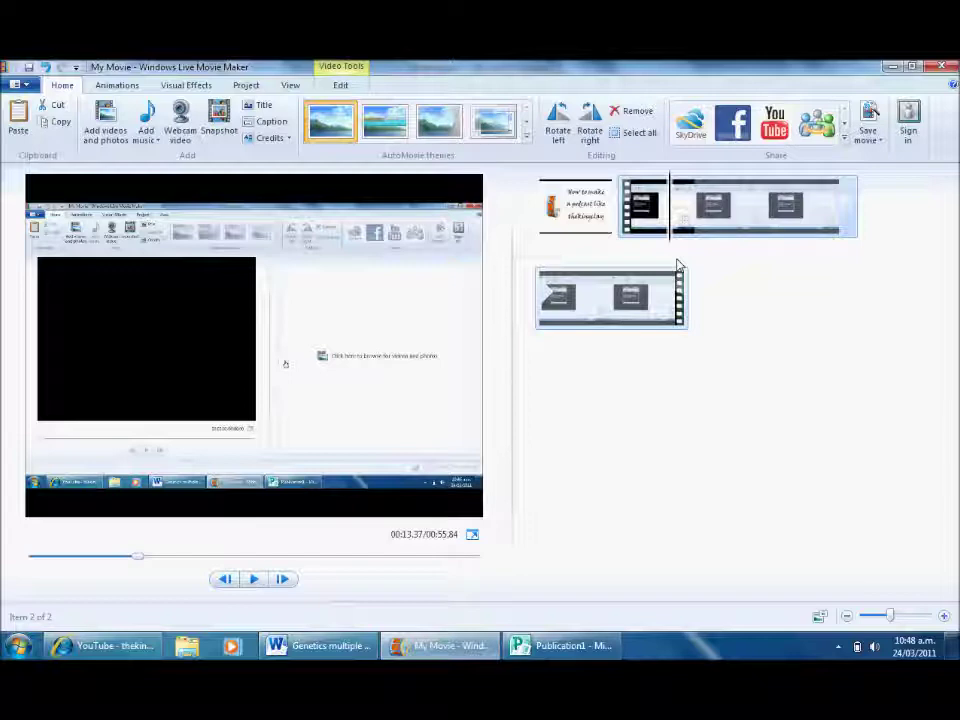
{"action": "left_click", "coordinate": [625, 207]}
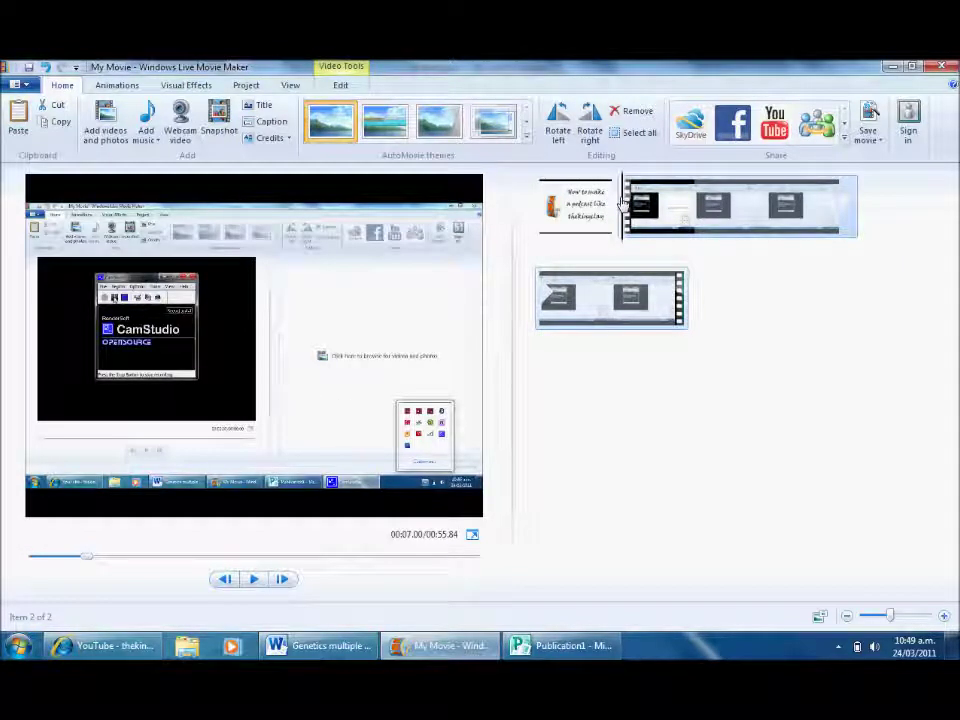
{"action": "left_click", "coordinate": [254, 582]}
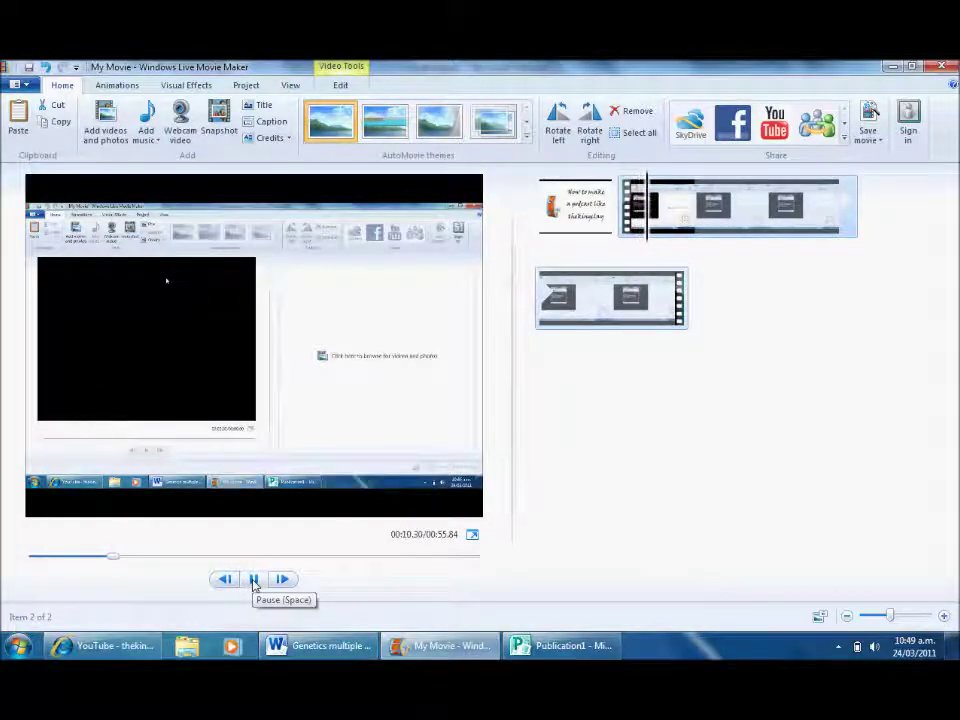
{"action": "left_click", "coordinate": [254, 582]}
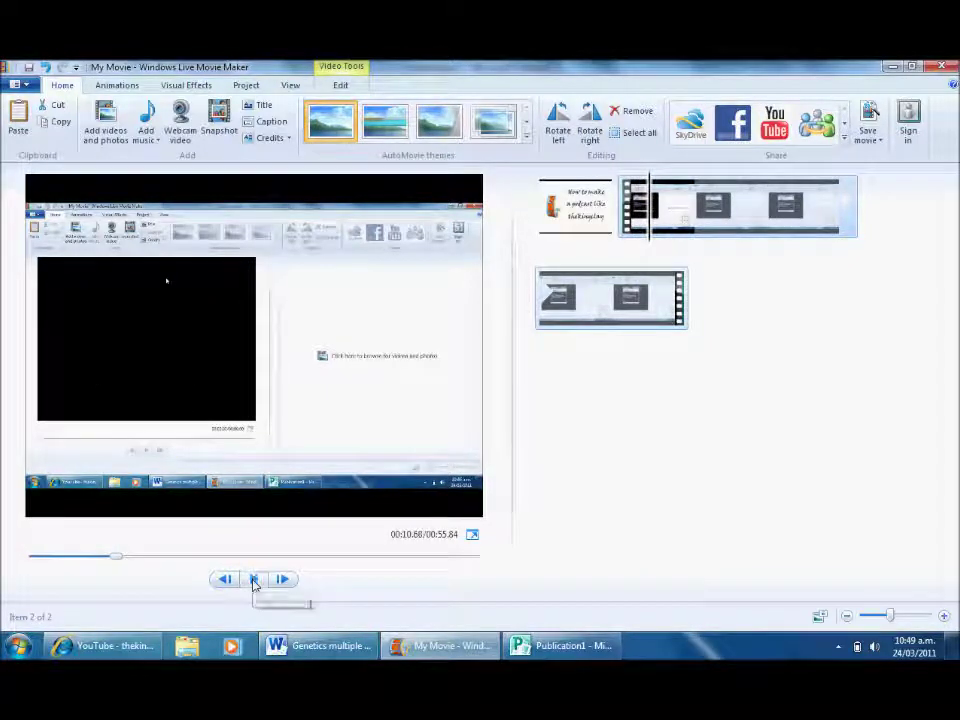
- Split the part 1 clip at the playhead and delete its short opening piece
{"action": "left_click", "coordinate": [339, 87]}
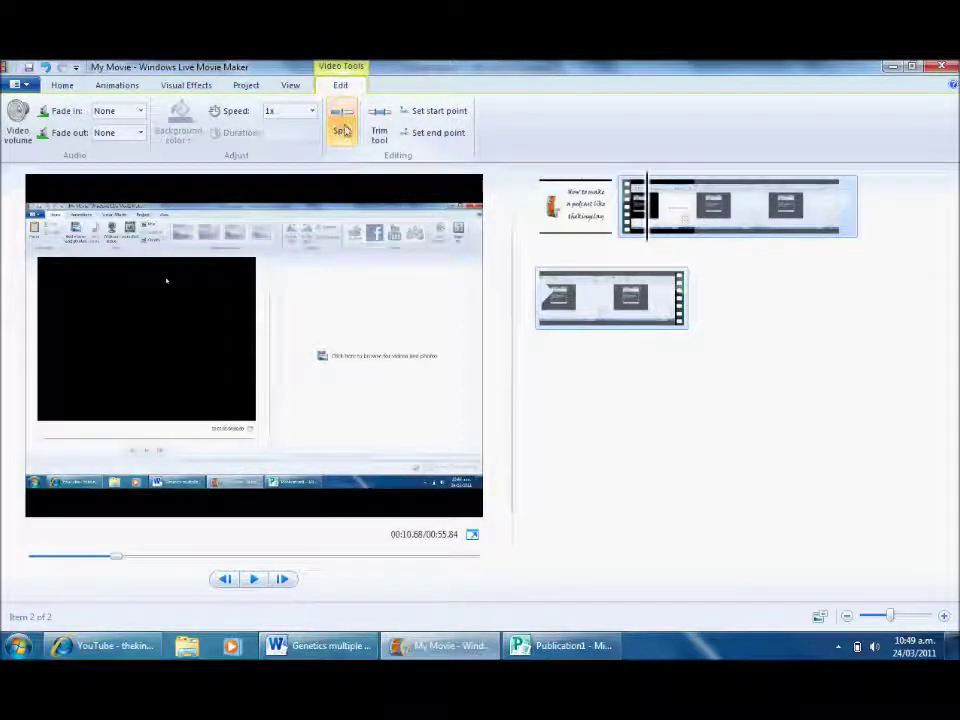
{"action": "left_click", "coordinate": [343, 127]}
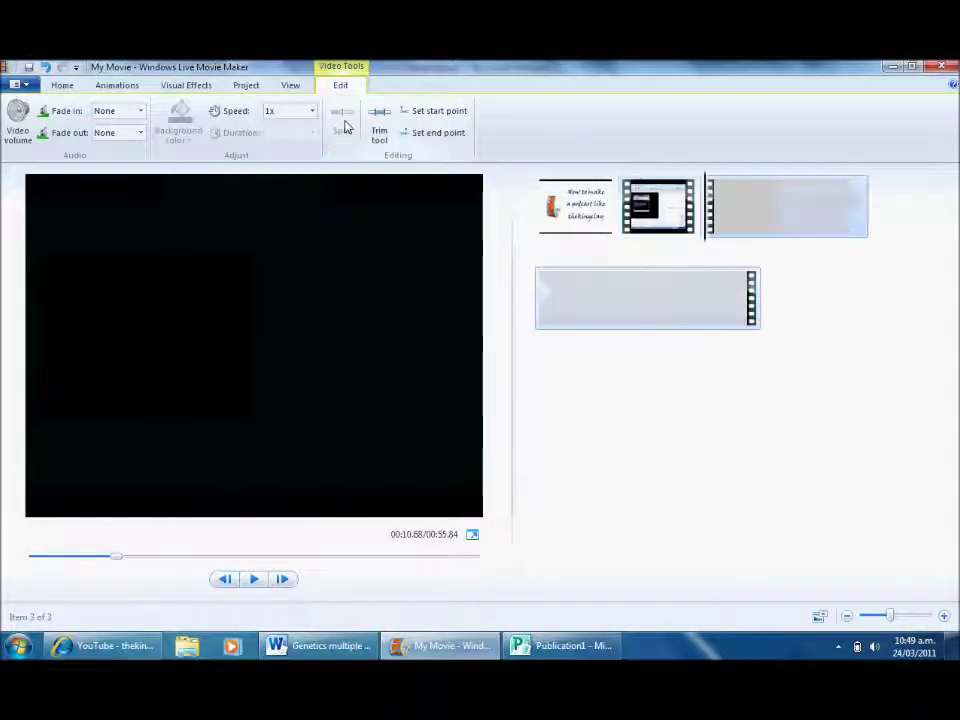
{"action": "left_click", "coordinate": [666, 222]}
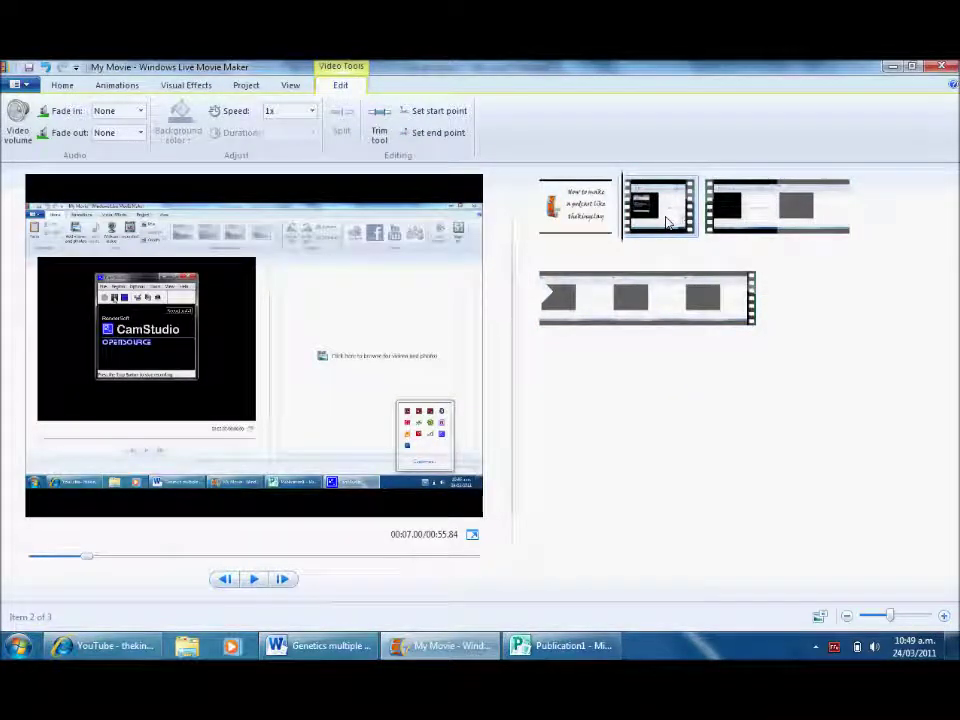
{"action": "key", "text": "Delete"}
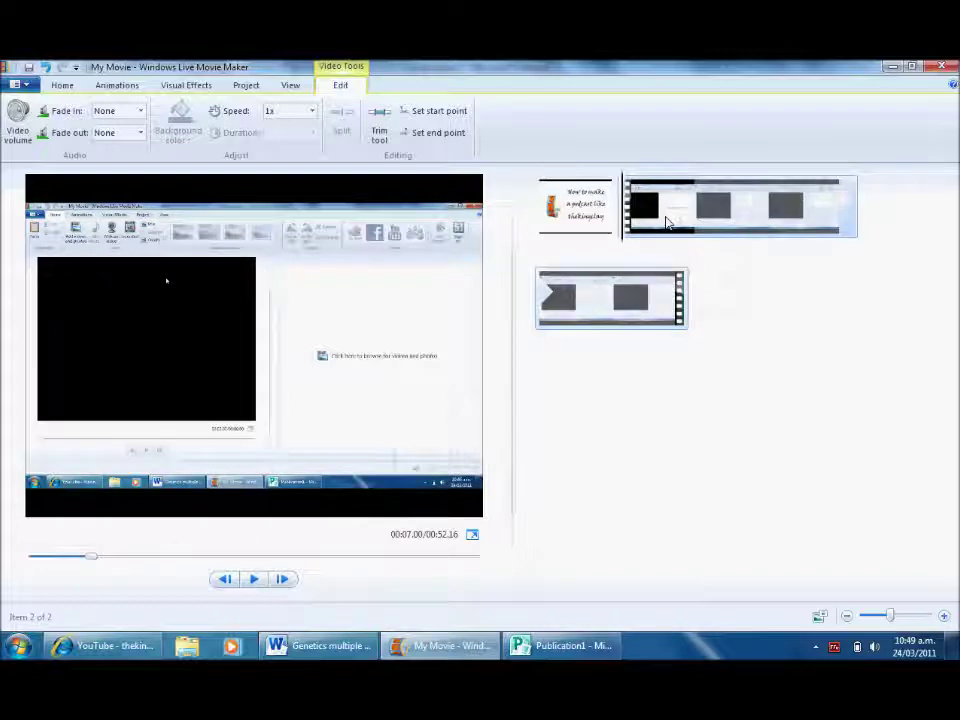
- Find 00:47.37 in the part 1 clip, split there, and delete the trailing piece
{"action": "right_click", "coordinate": [614, 279]}
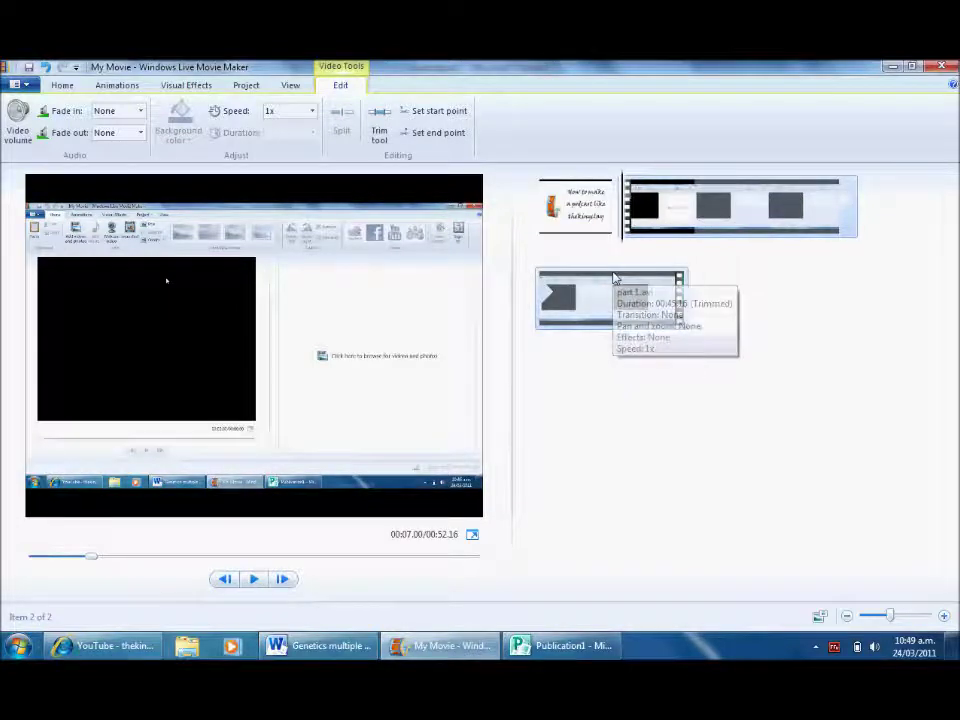
{"action": "key", "text": "Escape"}
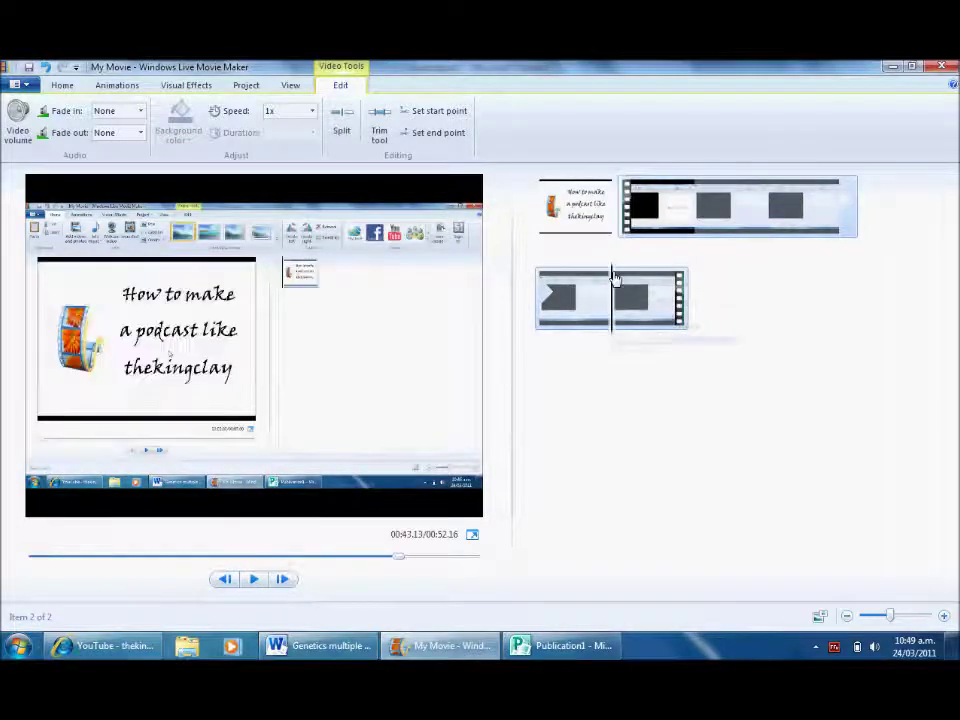
{"action": "left_click", "coordinate": [257, 582]}
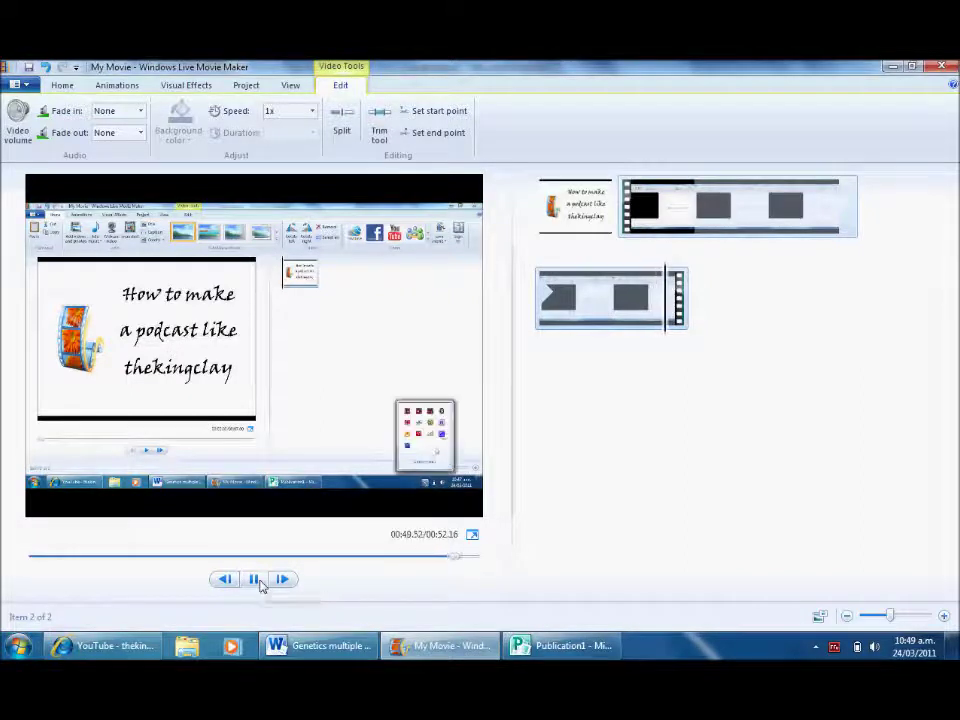
{"action": "left_click", "coordinate": [259, 583]}
{"action": "left_click", "coordinate": [617, 273]}
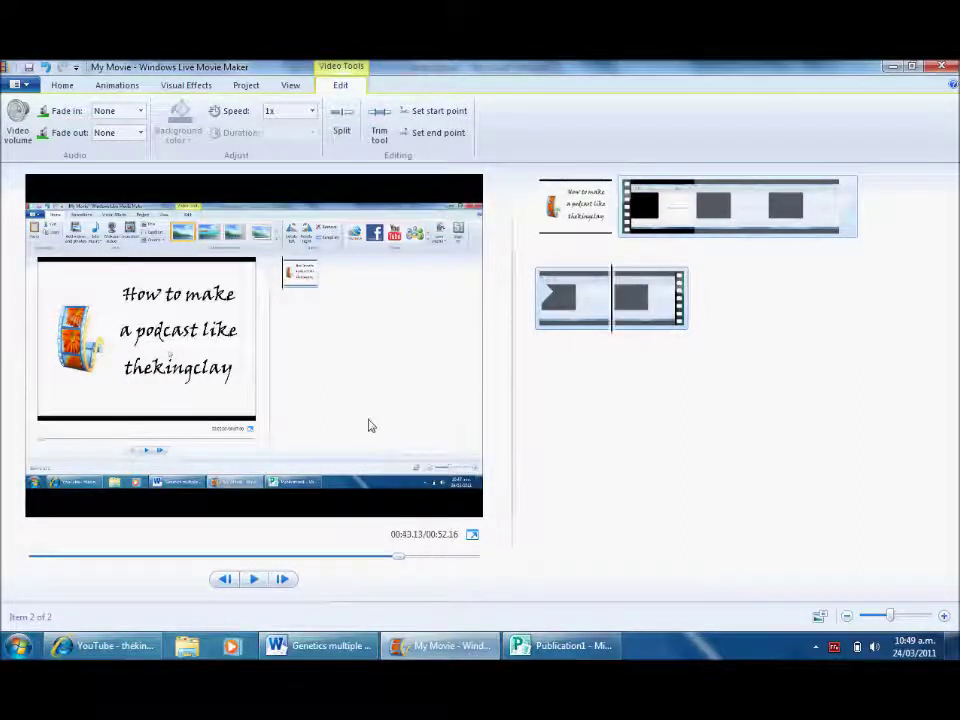
{"action": "left_click", "coordinate": [256, 580]}
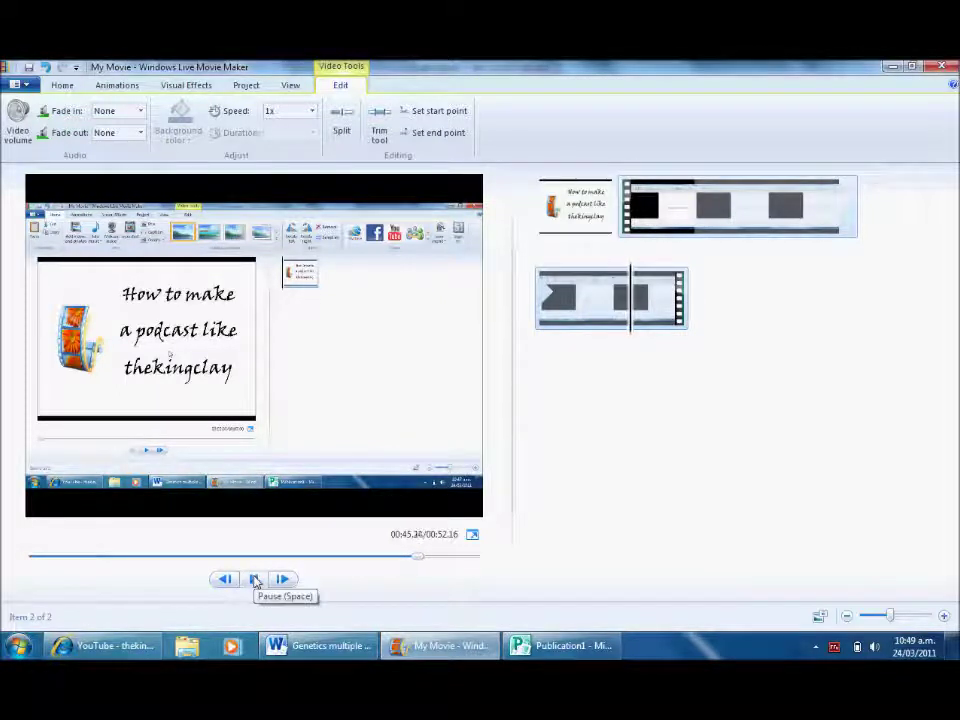
{"action": "left_click", "coordinate": [256, 580]}
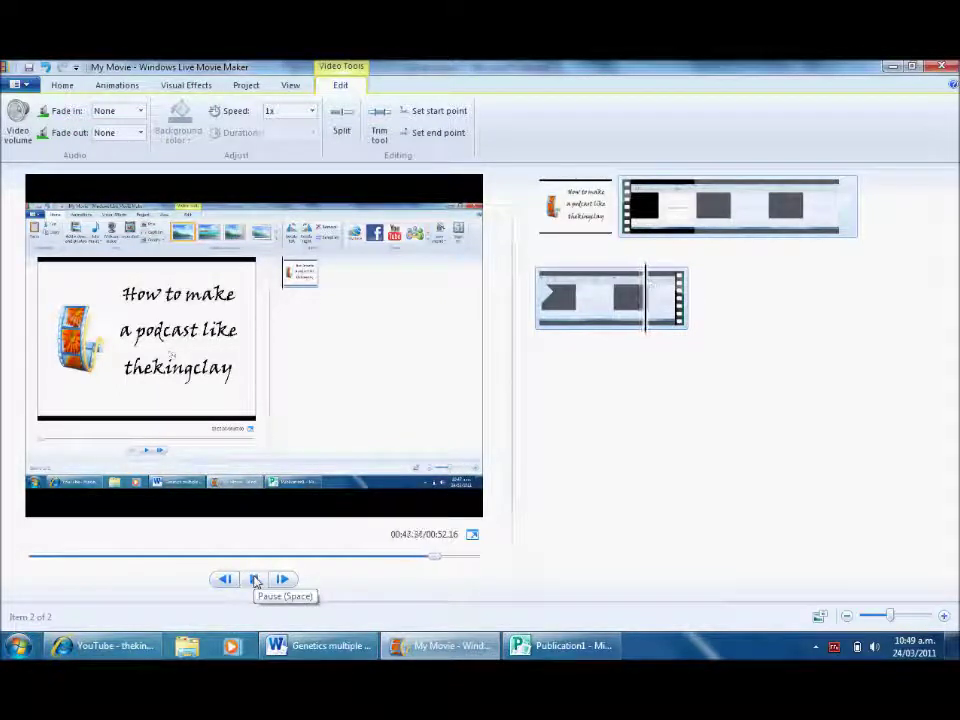
{"action": "left_click", "coordinate": [340, 128]}
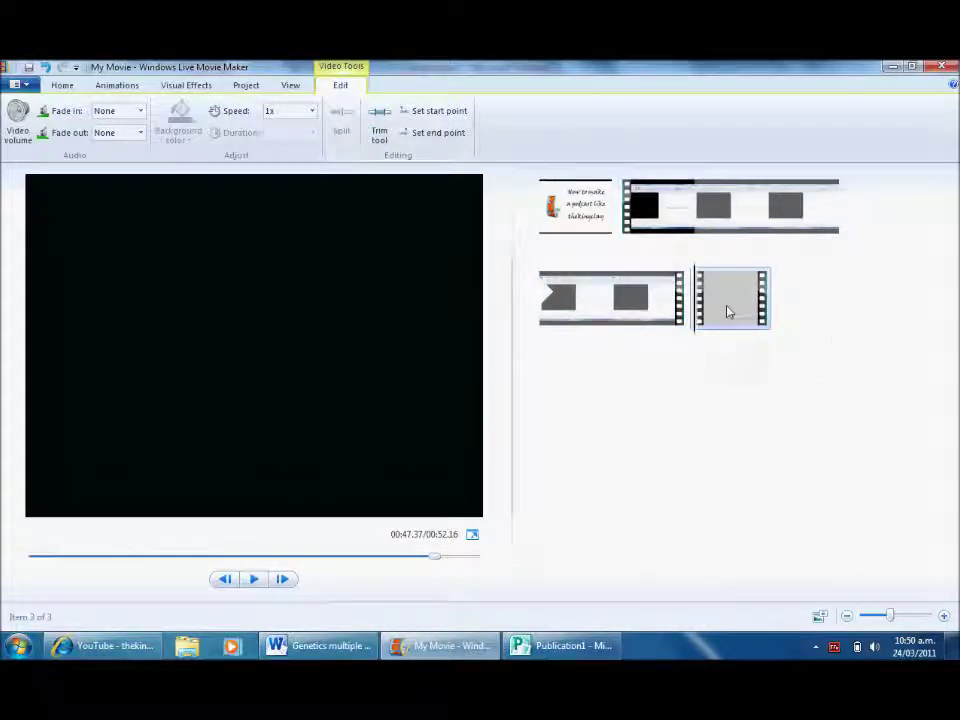
{"action": "key", "text": "Delete"}
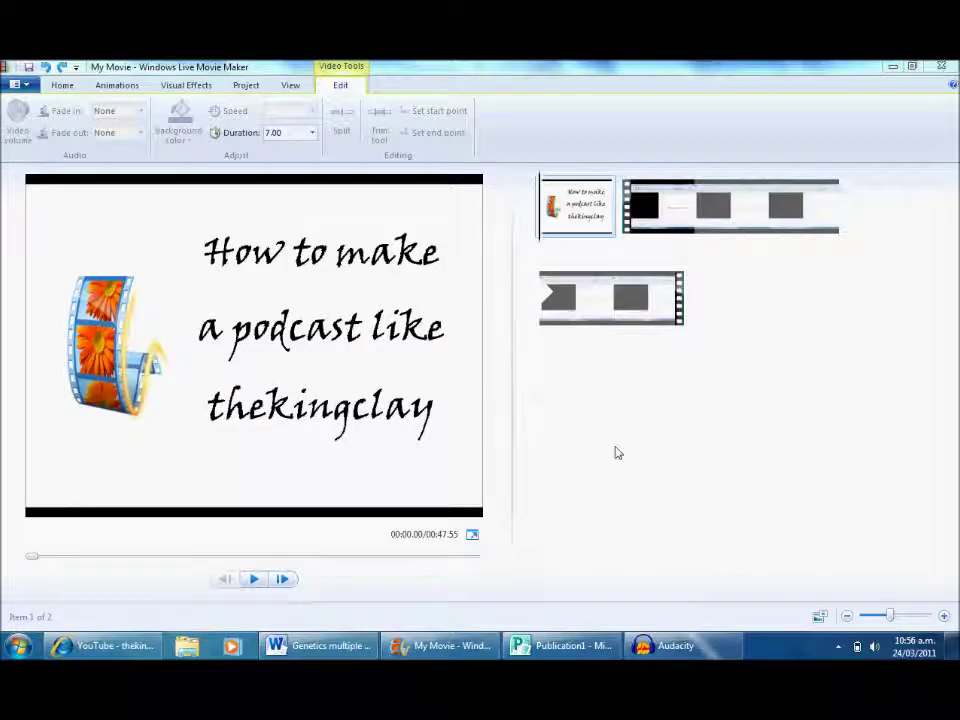
- Switch to Audacity to view the roughly 42-second voice recording
{"action": "left_click", "coordinate": [670, 645]}
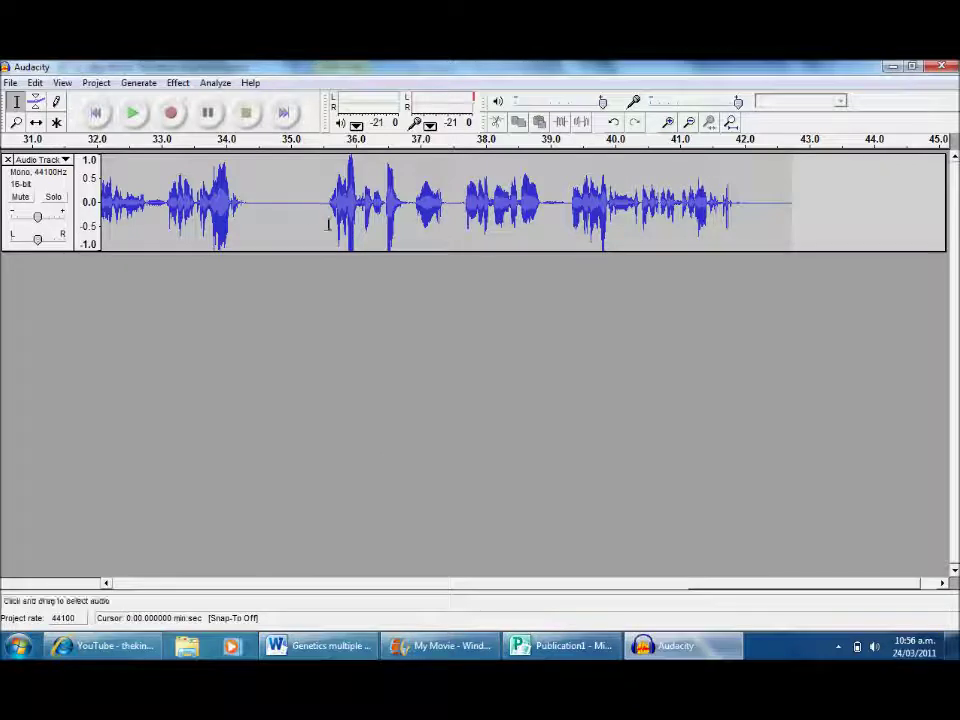
- Switch back to the My Movie project in Windows Live Movie Maker
{"action": "left_click", "coordinate": [450, 647]}
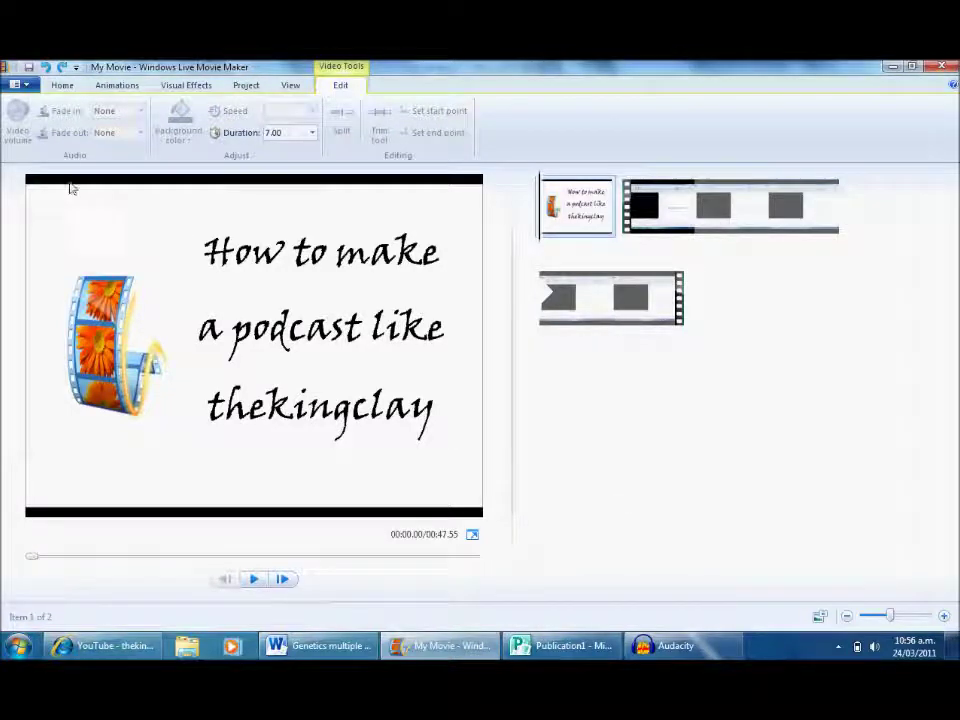
- Add intro.mp3 from the moviemaker podcast folder as a 42.76-second music track
{"action": "left_click", "coordinate": [61, 88]}
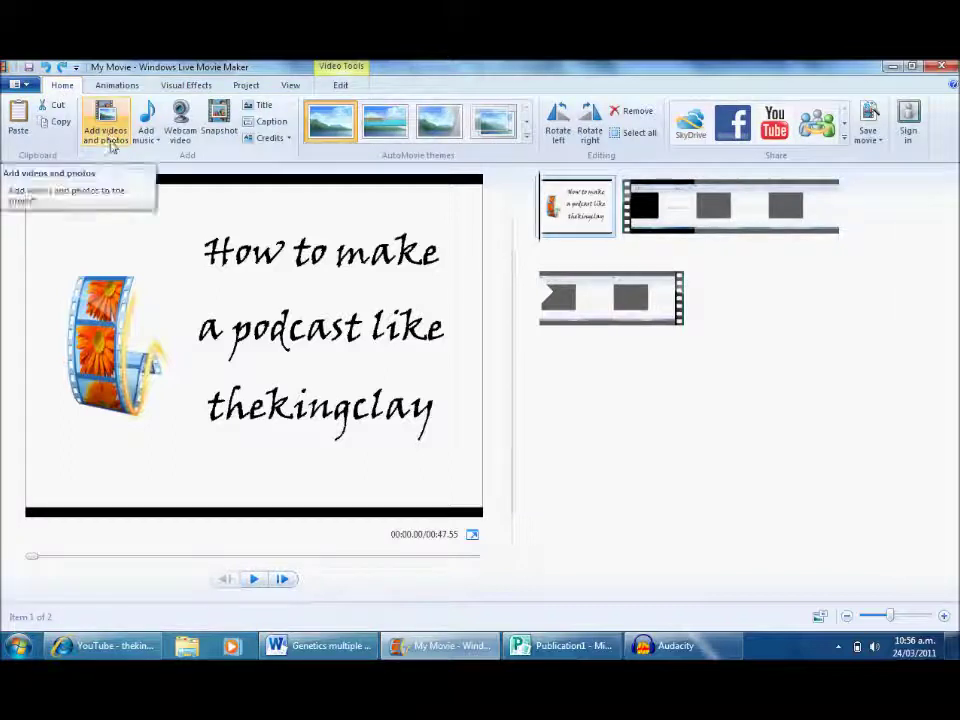
{"action": "left_click", "coordinate": [145, 141]}
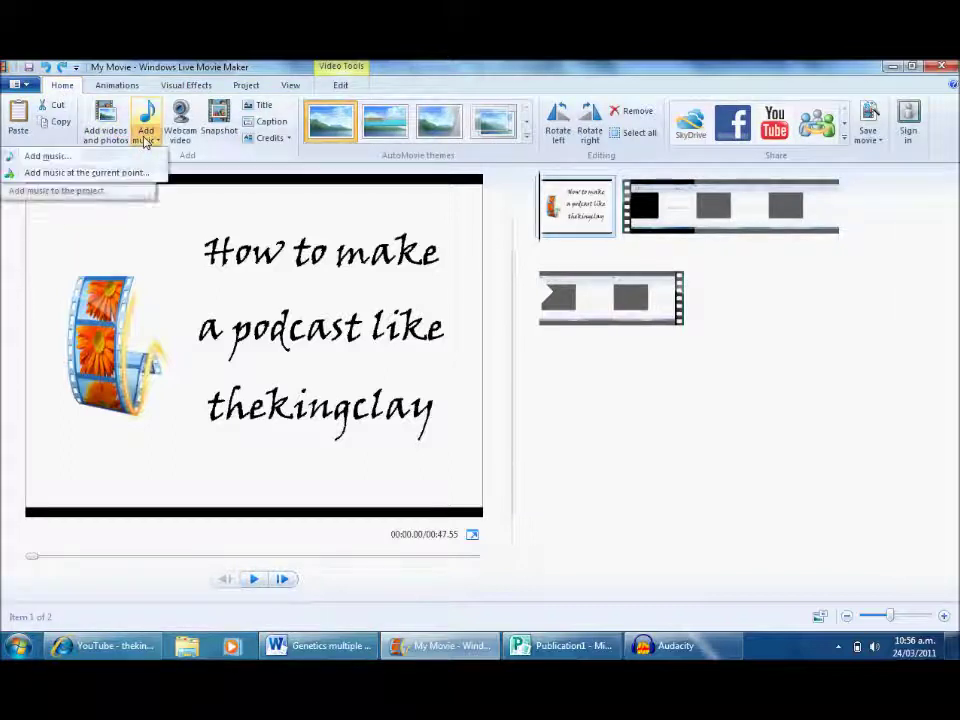
{"action": "left_click", "coordinate": [46, 156]}
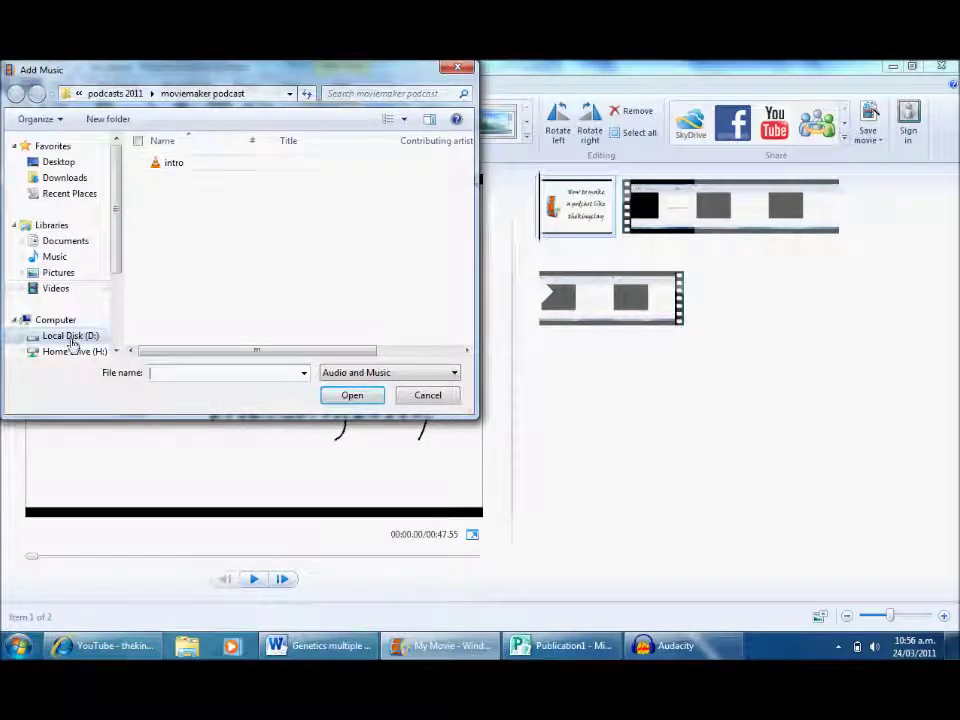
{"action": "left_click", "coordinate": [178, 164]}
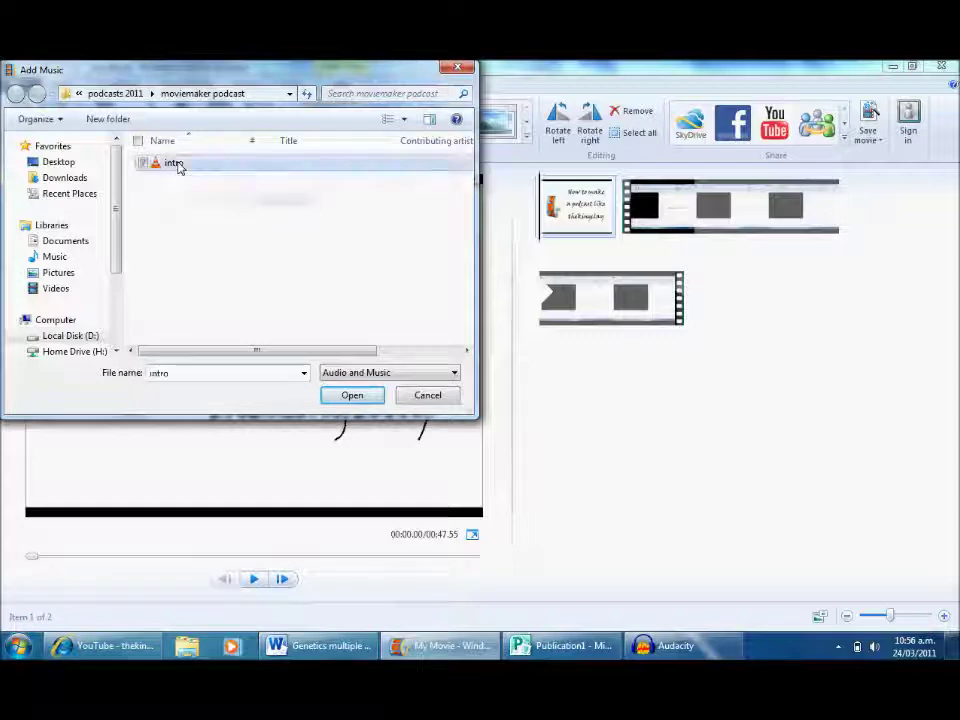
{"action": "left_click", "coordinate": [176, 163]}
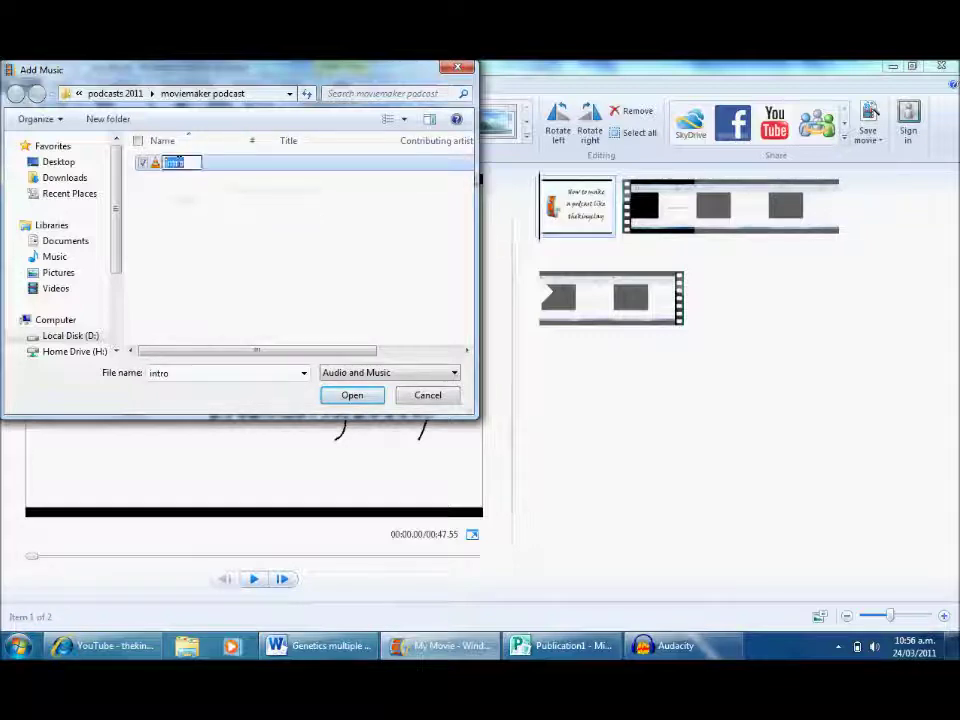
{"action": "left_click", "coordinate": [158, 165]}
{"action": "double_click", "coordinate": [158, 165]}
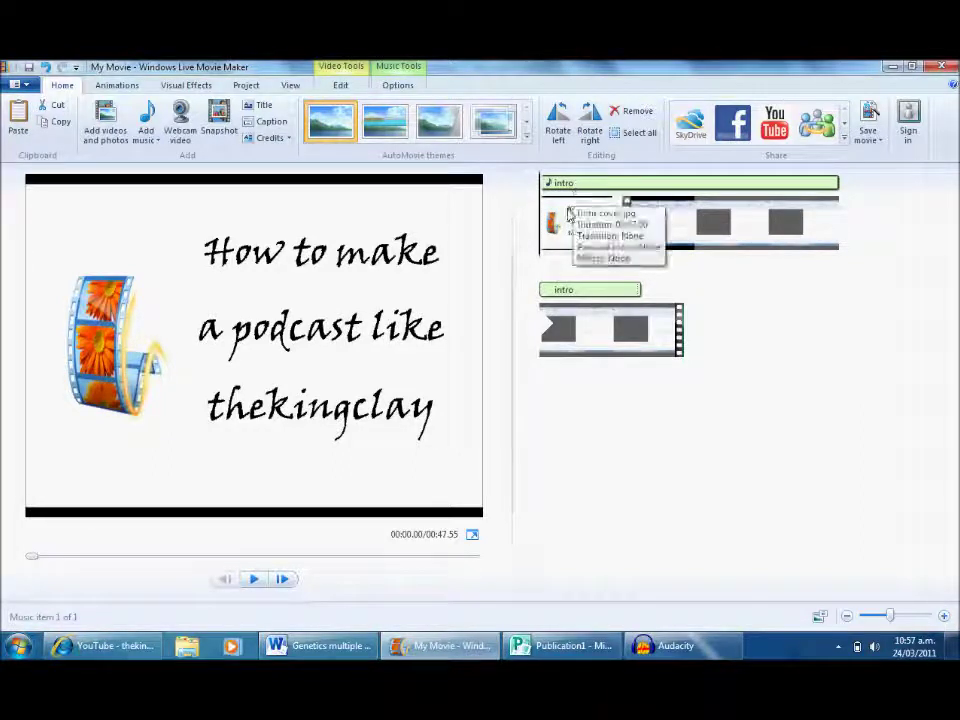
{"action": "left_click", "coordinate": [568, 214]}
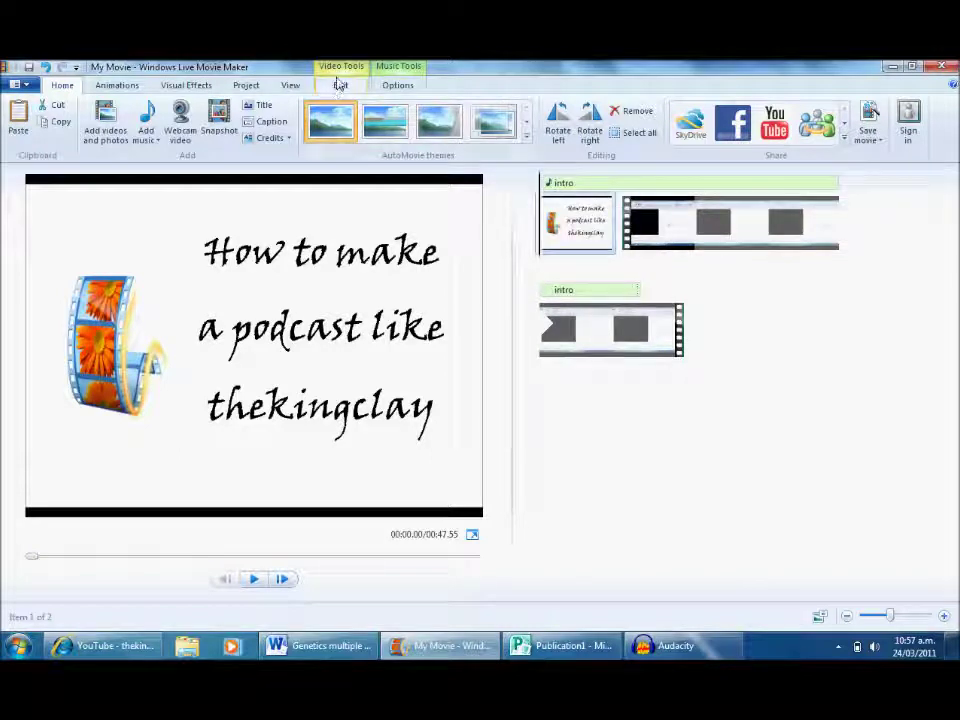
- Change the front cover slide's duration from 7.00 to 42.76 seconds
{"action": "left_click", "coordinate": [341, 87]}
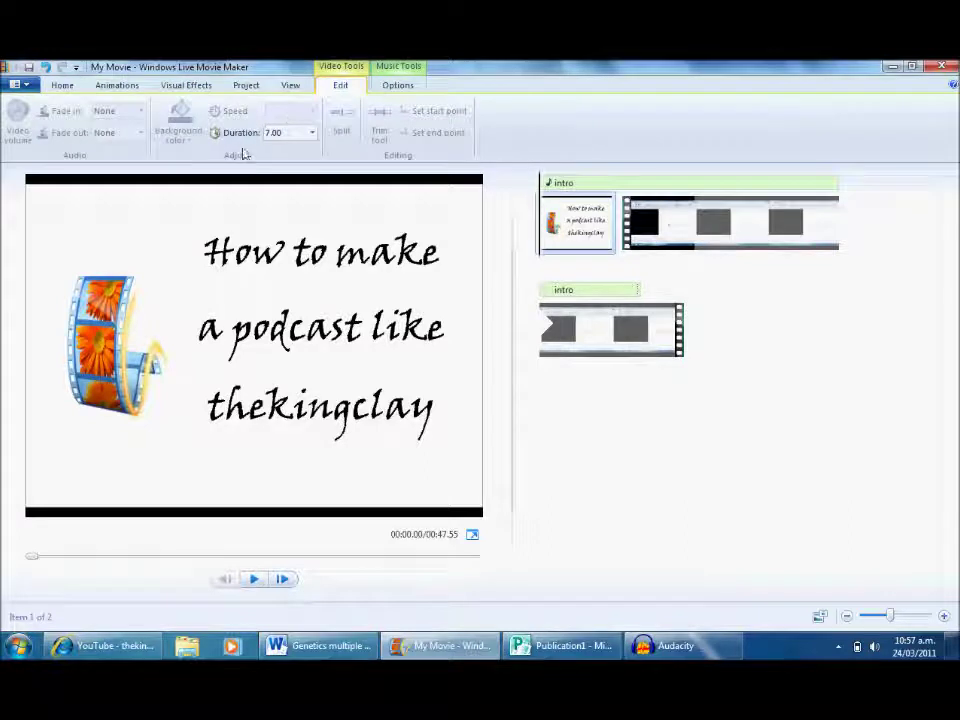
{"action": "left_click", "coordinate": [272, 135]}
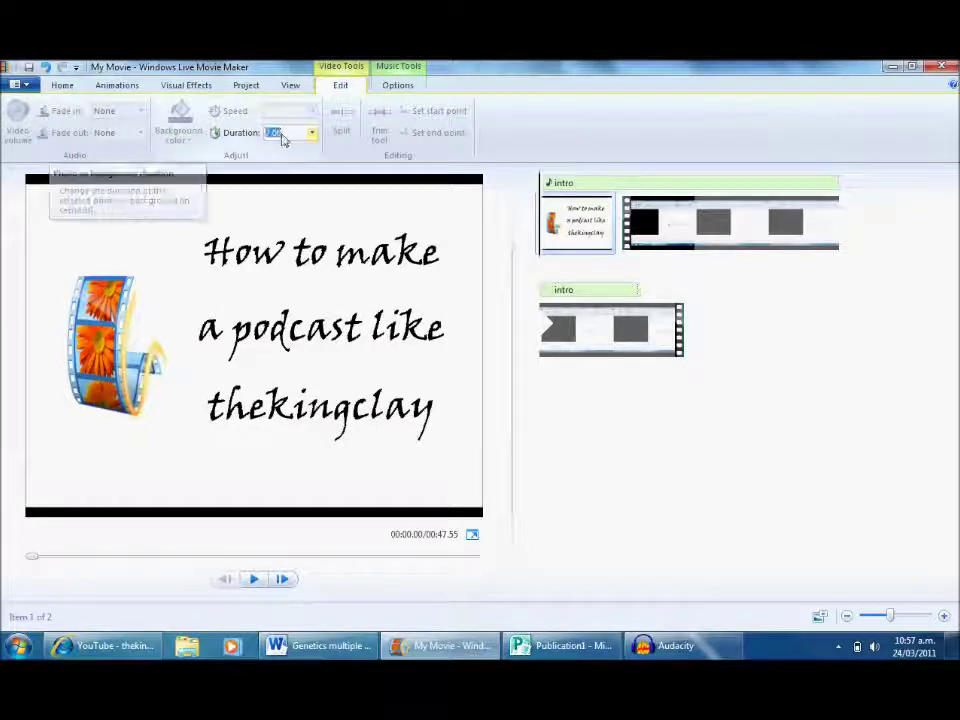
{"action": "key", "text": "BackSpace"}
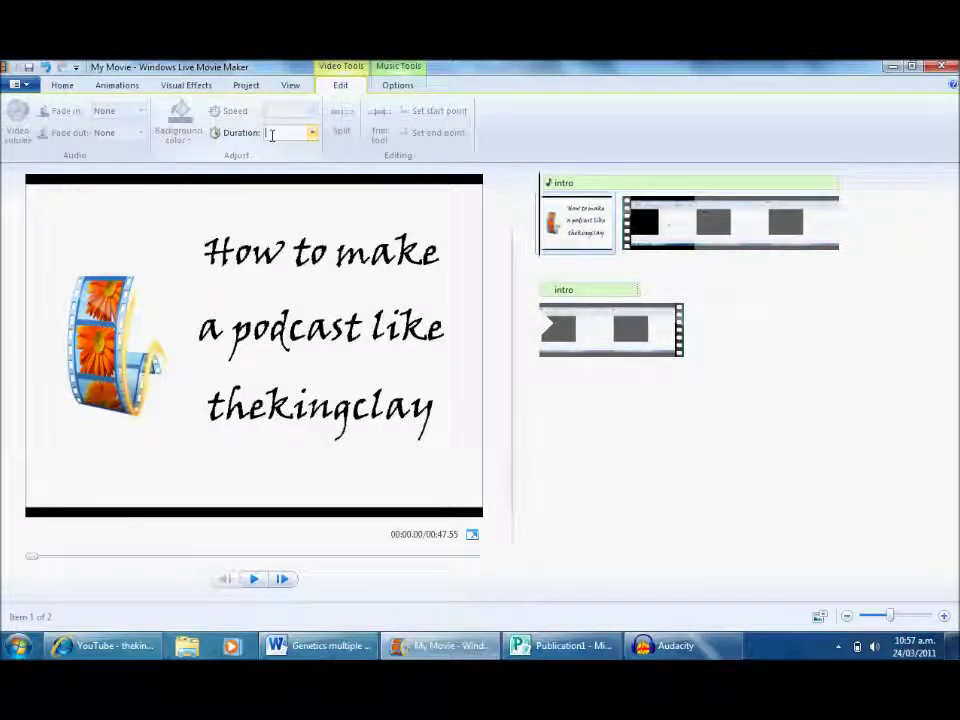
{"action": "type", "text": "47.76"}
{"action": "key", "text": "Return"}
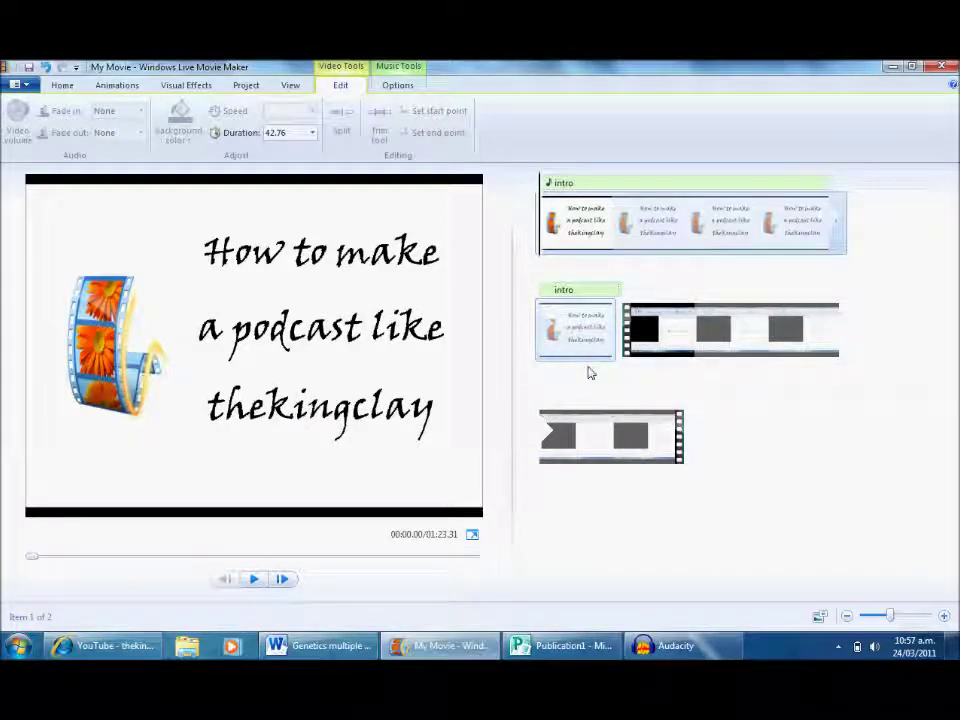
{"action": "left_click", "coordinate": [256, 579]}
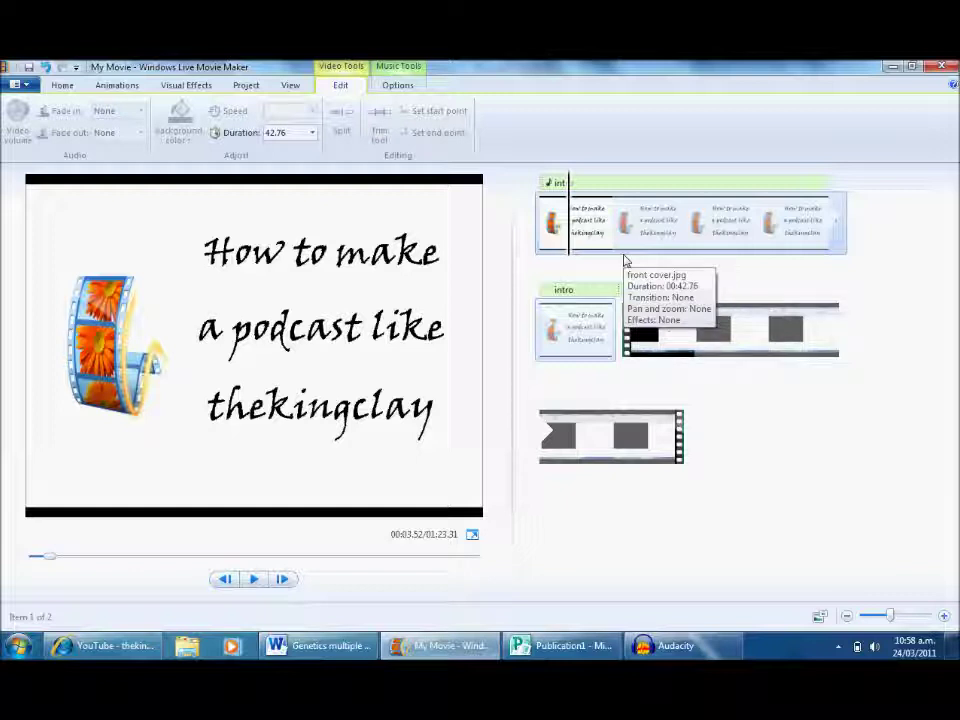
{"action": "left_click", "coordinate": [630, 330]}
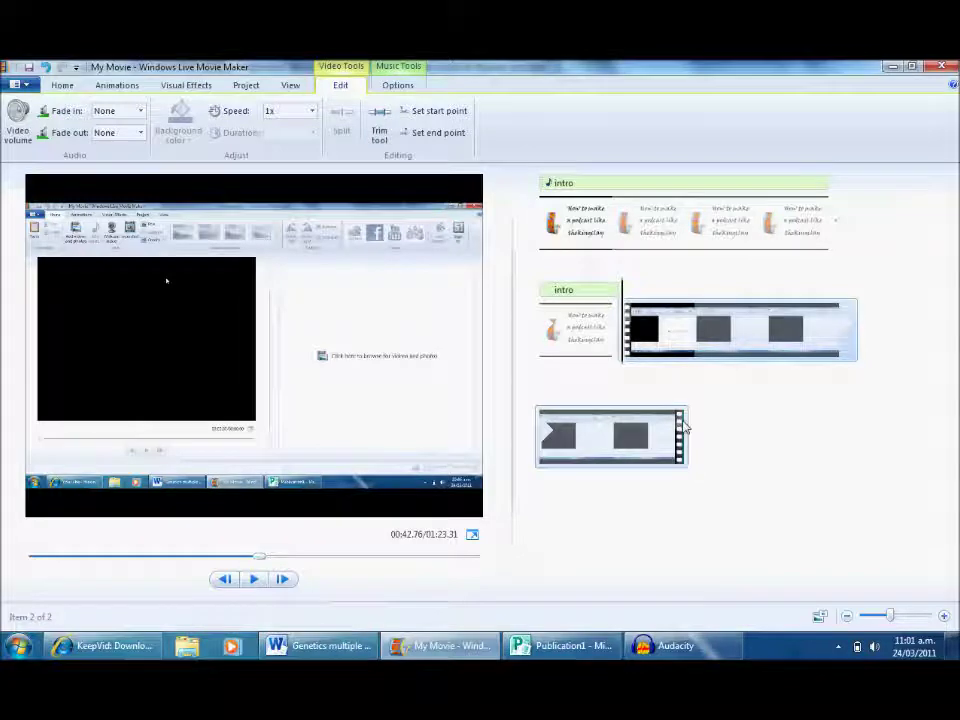
{"action": "left_click", "coordinate": [687, 429]}
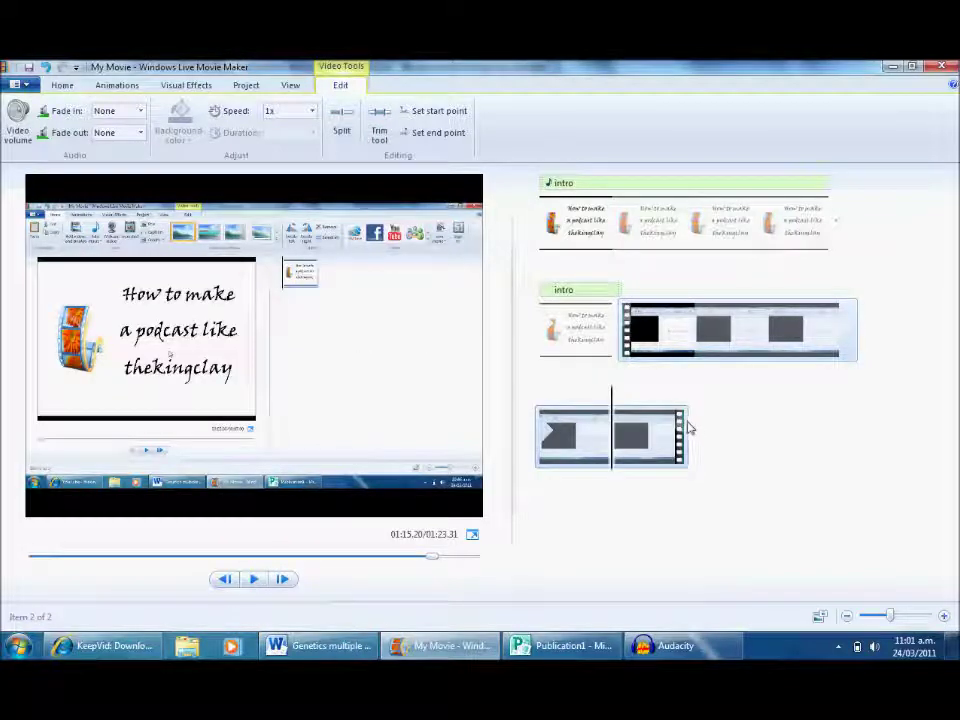
- Append the Madagascar dancing lemur video at the end of the movie
{"action": "left_click", "coordinate": [687, 429]}
{"action": "left_click", "coordinate": [682, 483]}
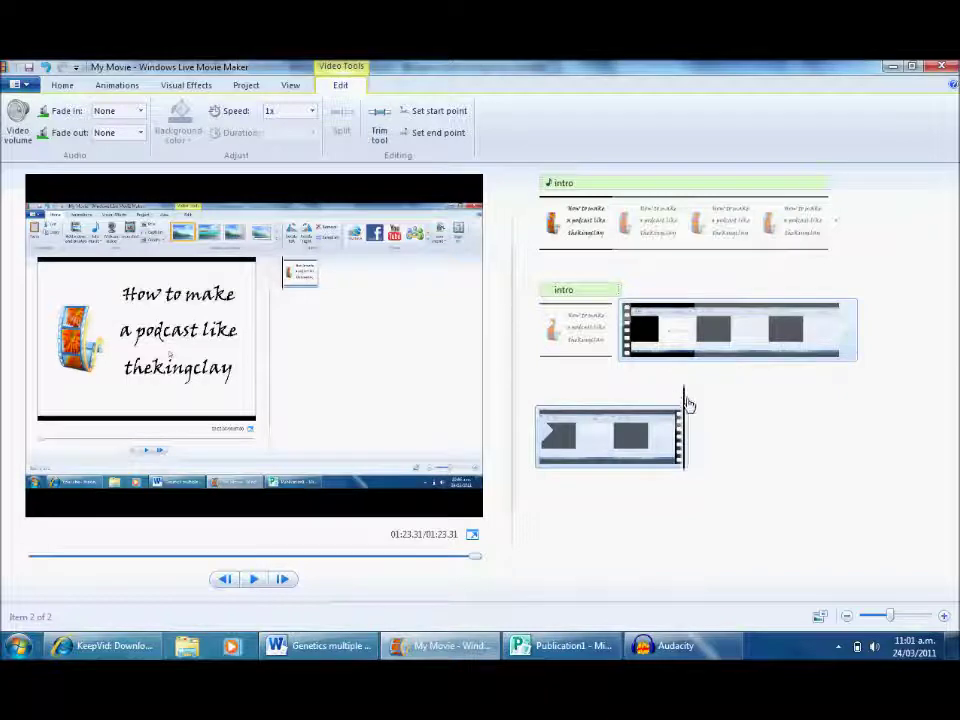
{"action": "left_click", "coordinate": [62, 86]}
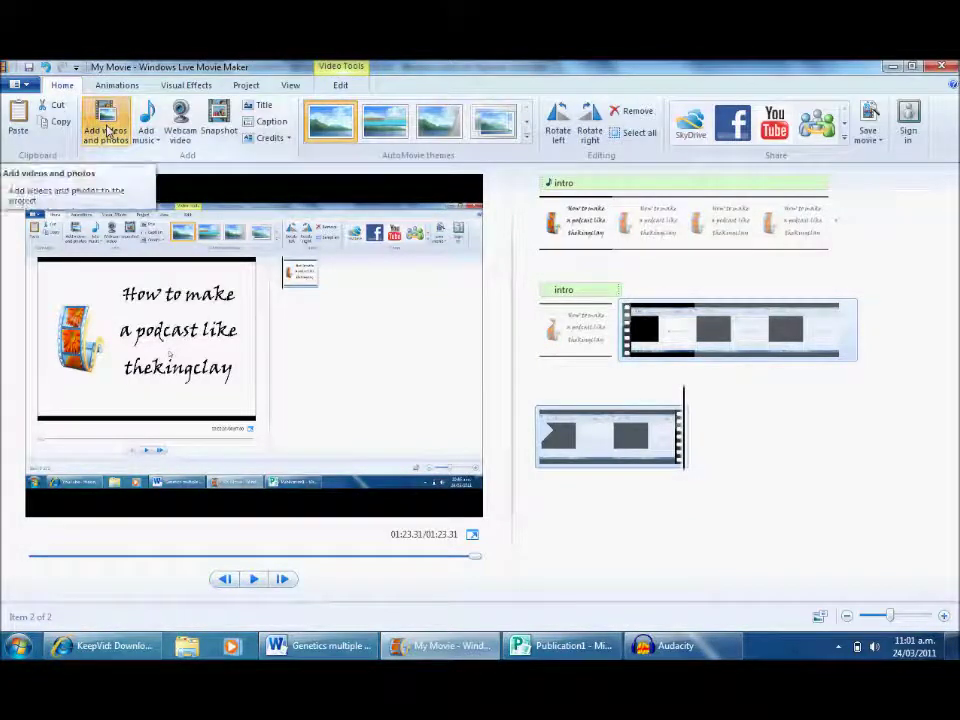
{"action": "left_click", "coordinate": [108, 131]}
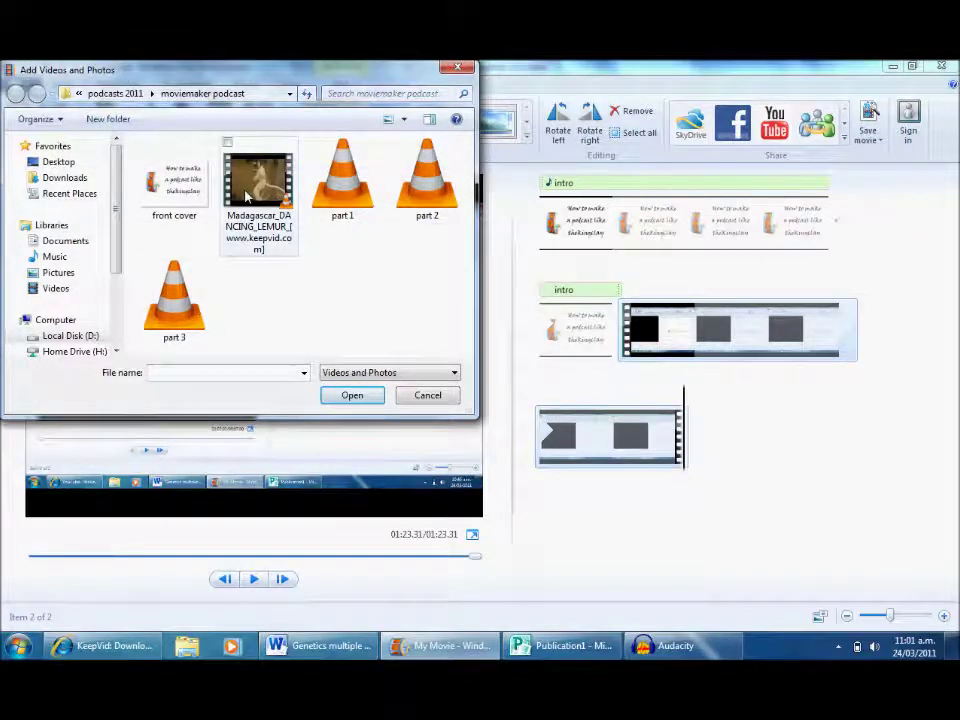
{"action": "double_click", "coordinate": [247, 190]}
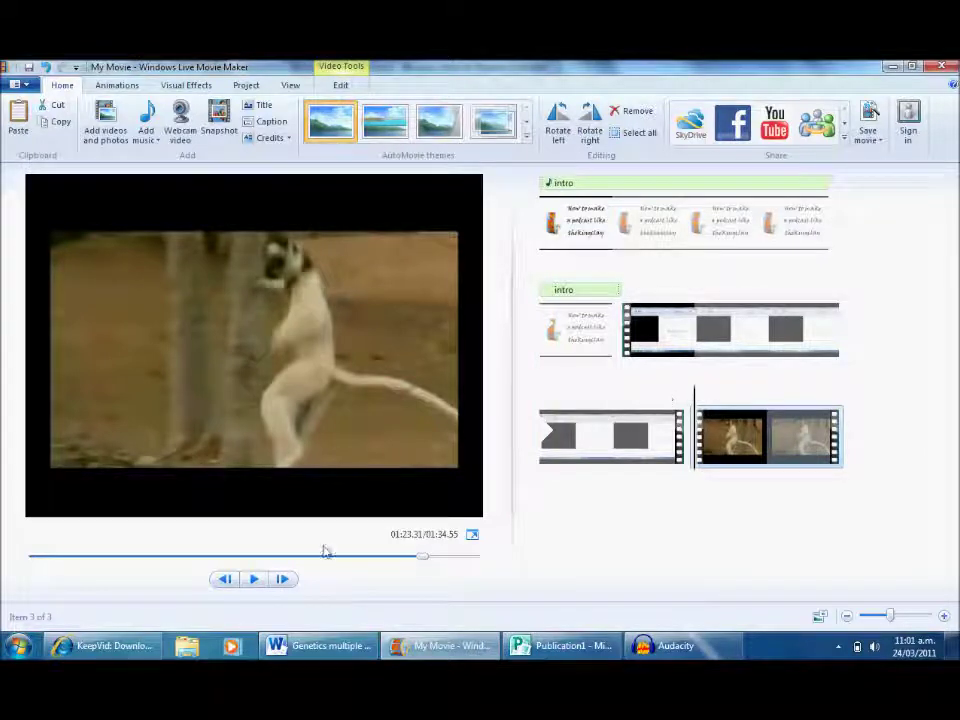
- Preview the lemur clip, then drag its video volume slider fully left to mute it
{"action": "left_click", "coordinate": [255, 580]}
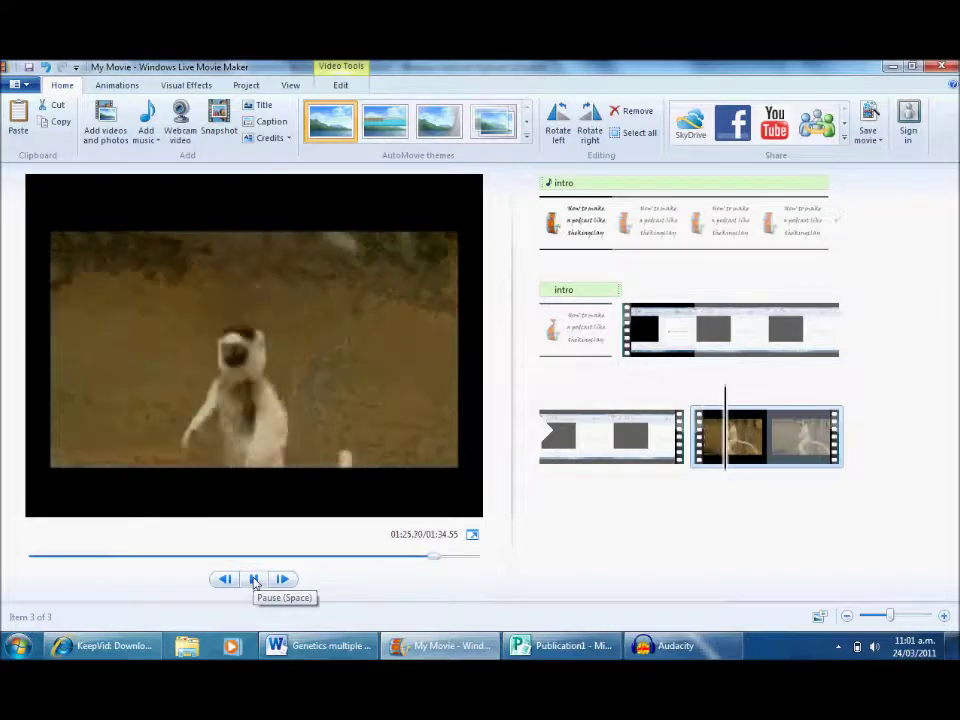
{"action": "left_click", "coordinate": [255, 580]}
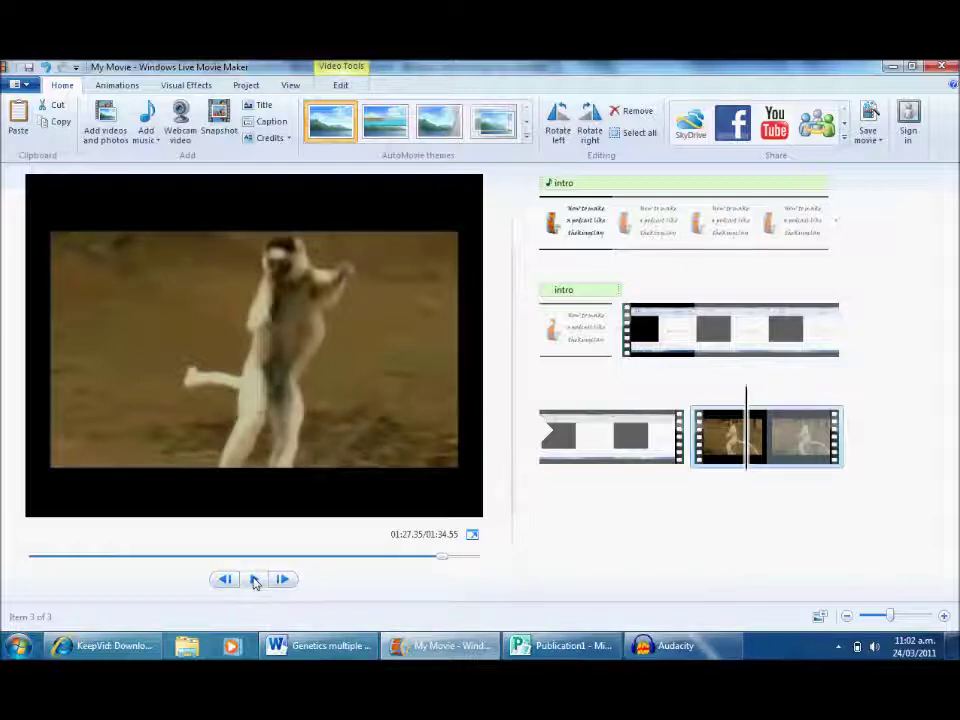
{"action": "left_click", "coordinate": [725, 431]}
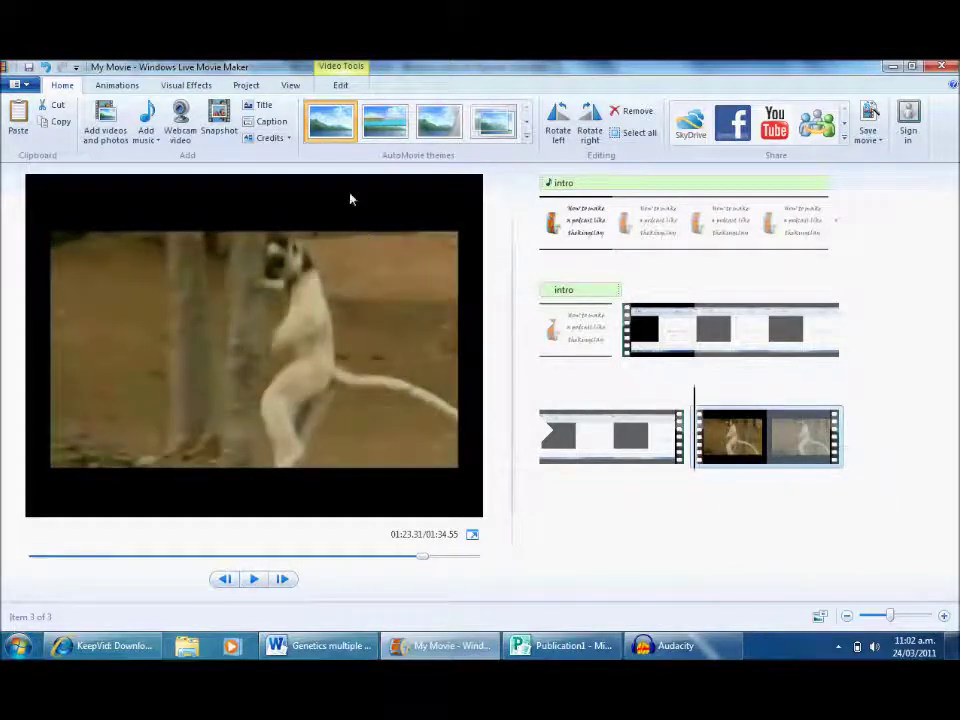
{"action": "left_click", "coordinate": [340, 85]}
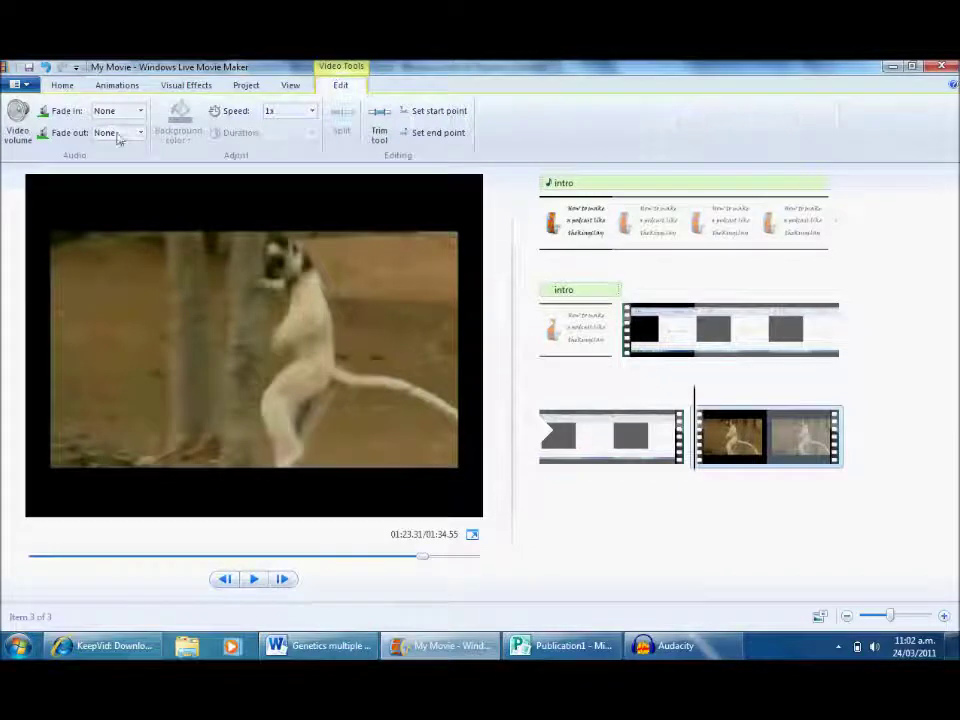
{"action": "left_click", "coordinate": [15, 122]}
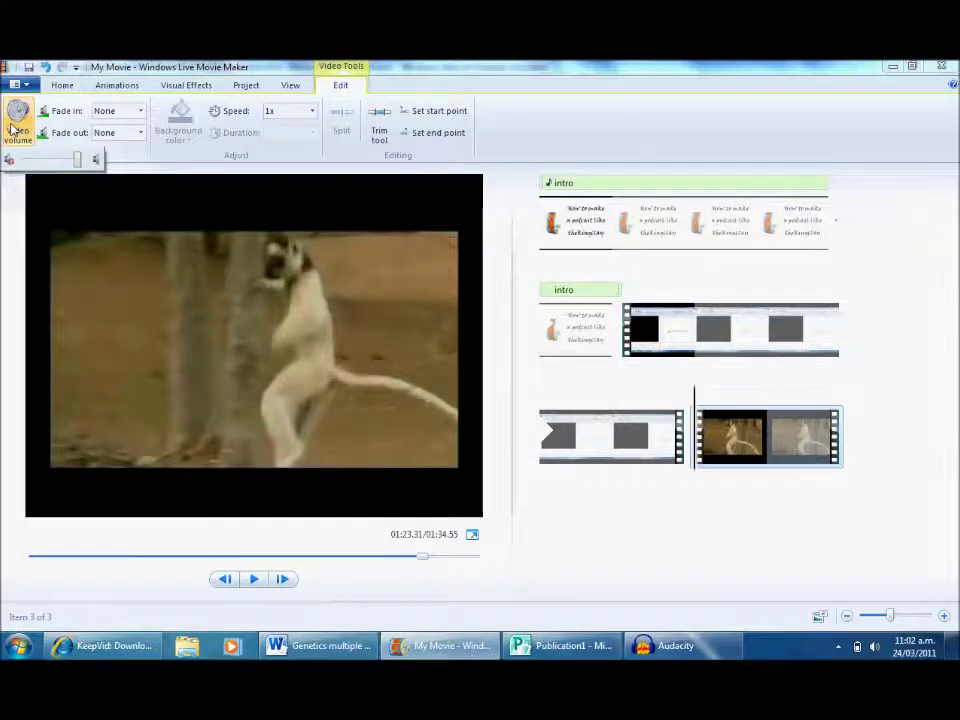
{"action": "left_click_drag", "start_coordinate": [79, 162], "coordinate": [12, 165]}
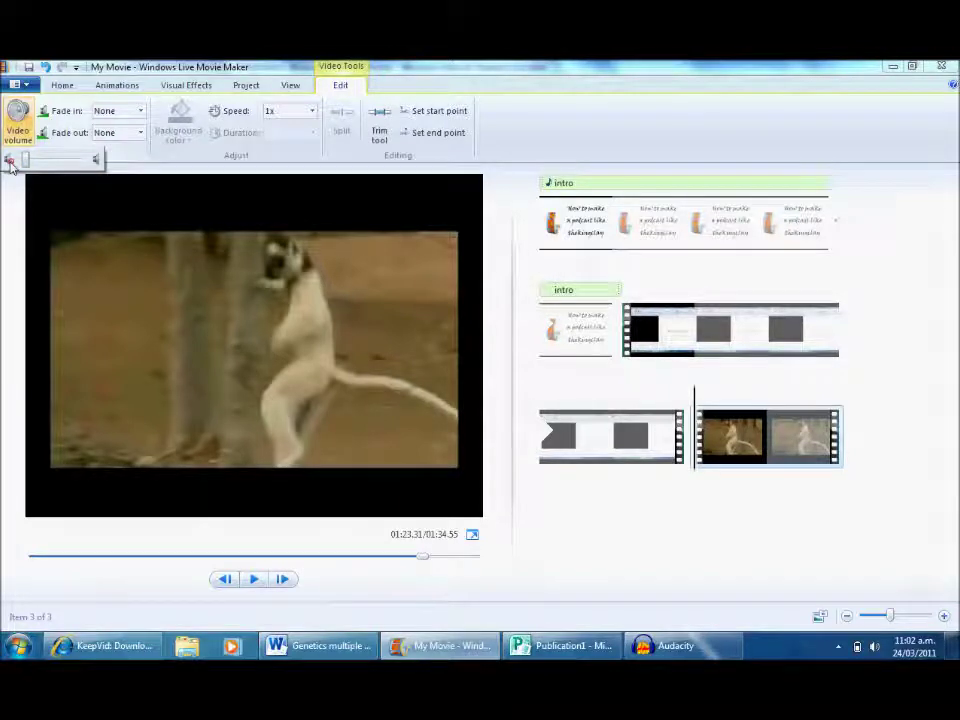
- Play back the muted lemur clip and the intro section to check them
{"action": "left_click", "coordinate": [254, 579]}
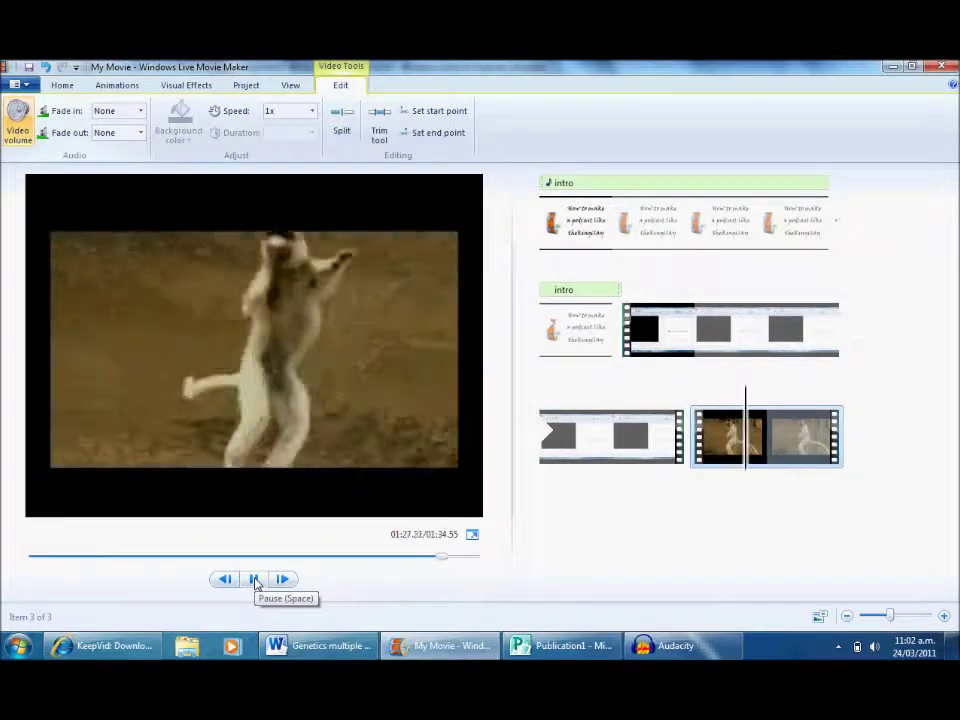
{"action": "left_click", "coordinate": [254, 579]}
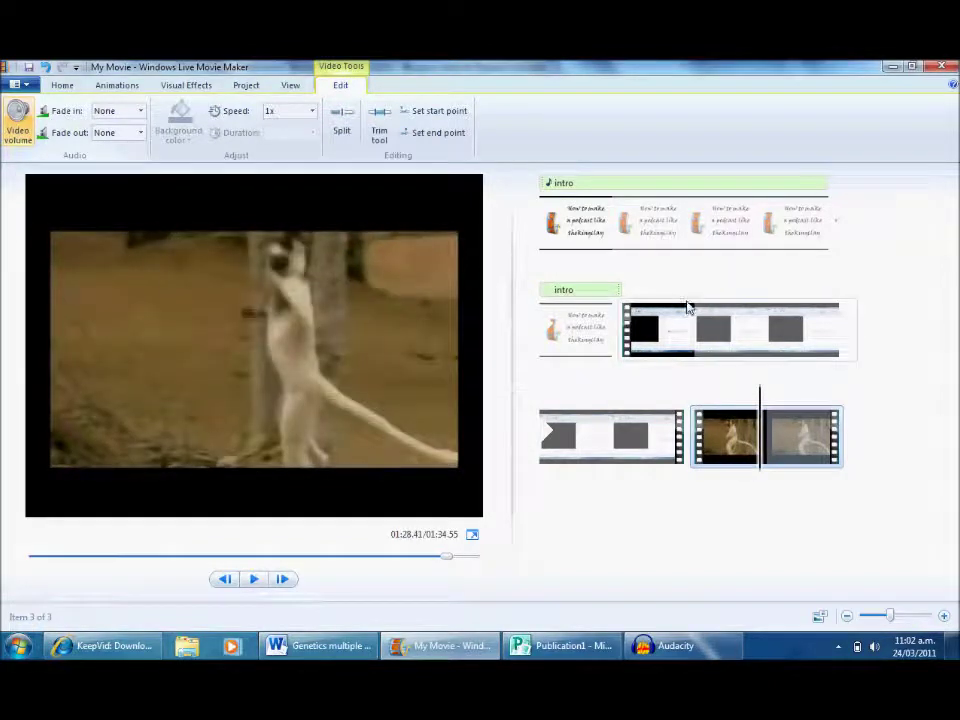
{"action": "left_click", "coordinate": [686, 318]}
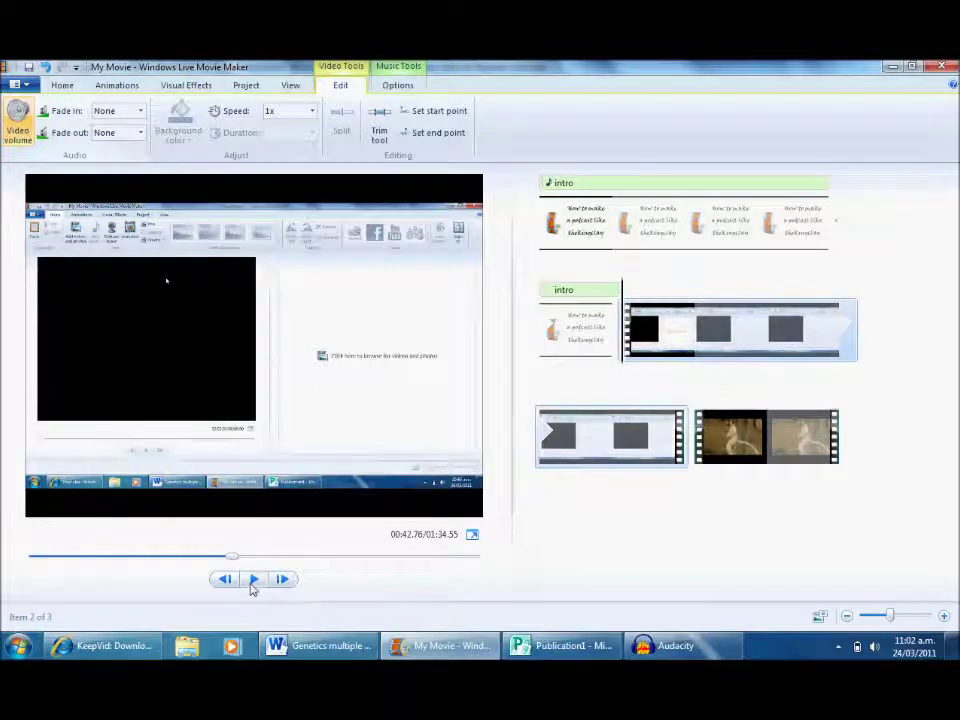
{"action": "left_click", "coordinate": [254, 581]}
{"action": "left_click", "coordinate": [253, 581]}
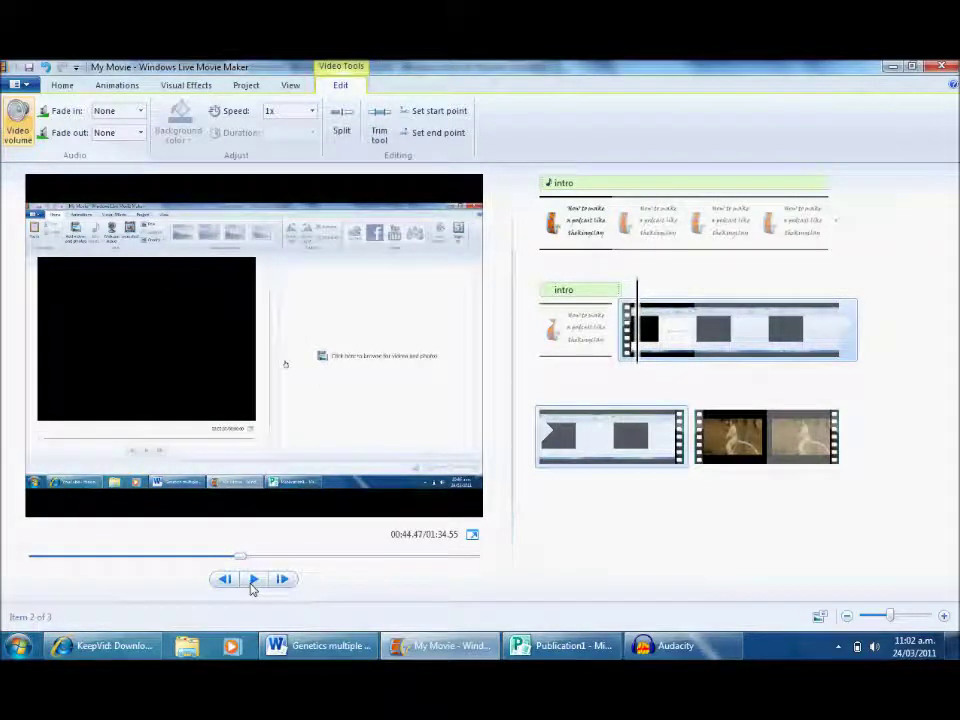
{"action": "left_click", "coordinate": [787, 450]}
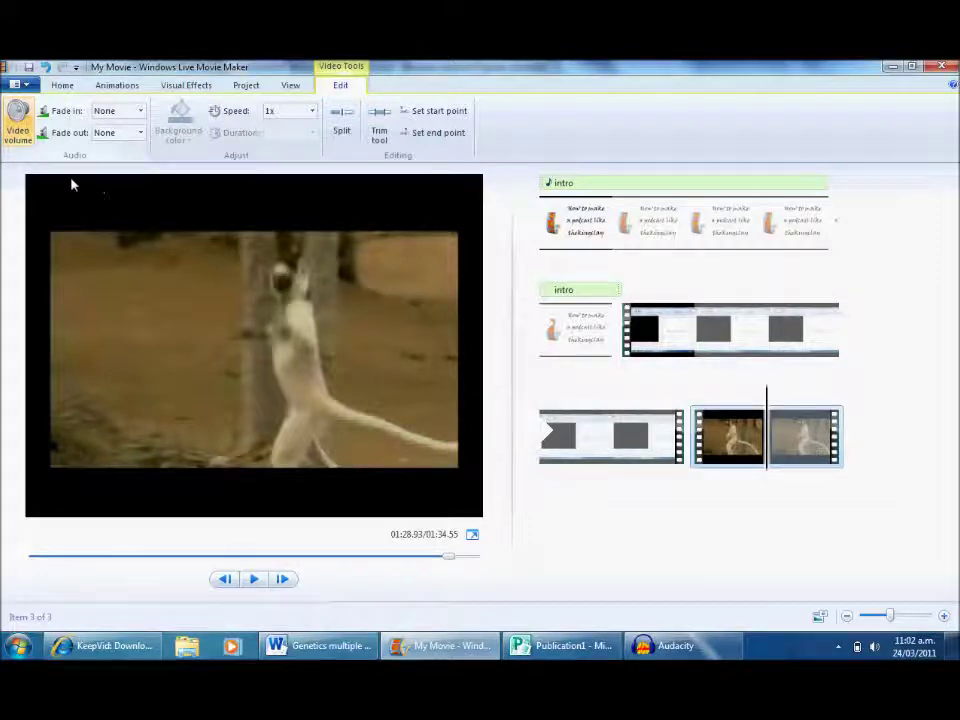
- Choose the 720p high-definition setting from the Save movie menu
{"action": "left_click", "coordinate": [27, 88]}
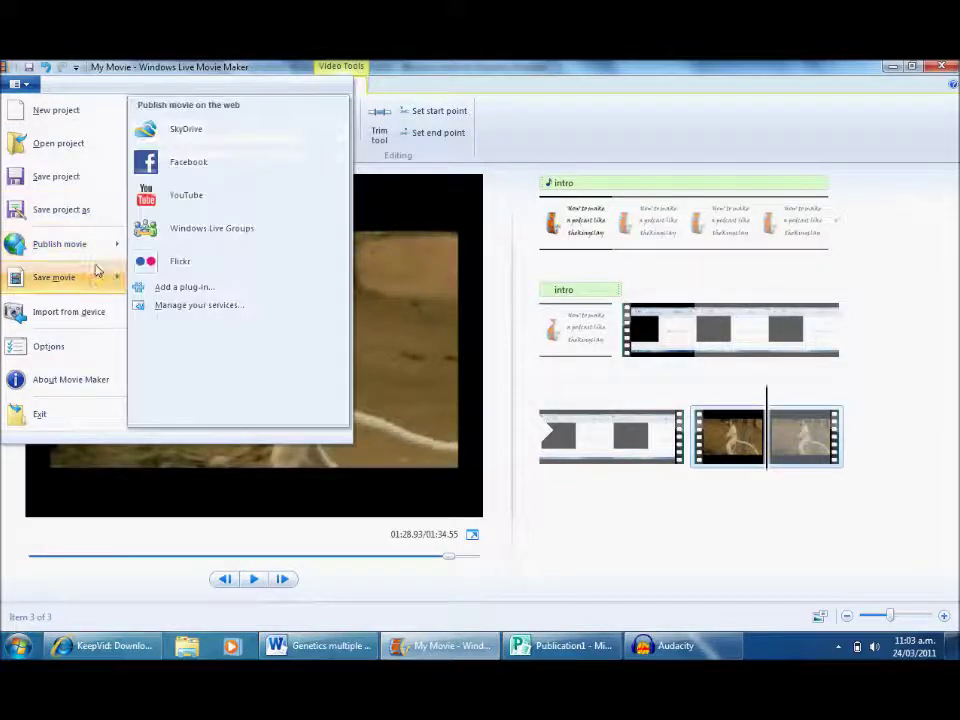
{"action": "mouse_move", "coordinate": [96, 279]}
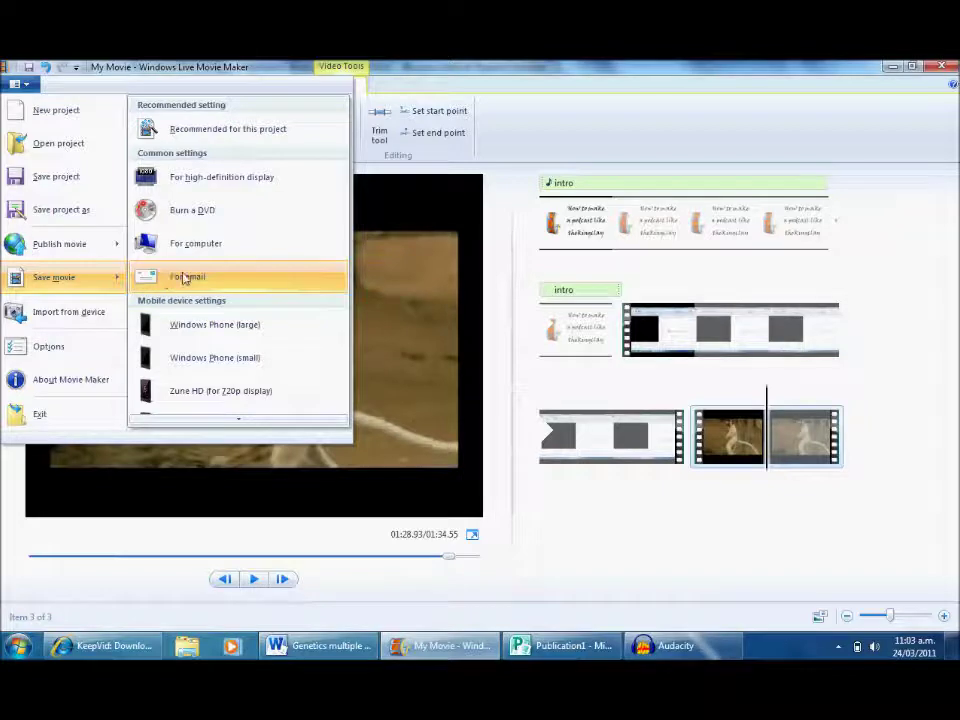
{"action": "mouse_move", "coordinate": [253, 418]}
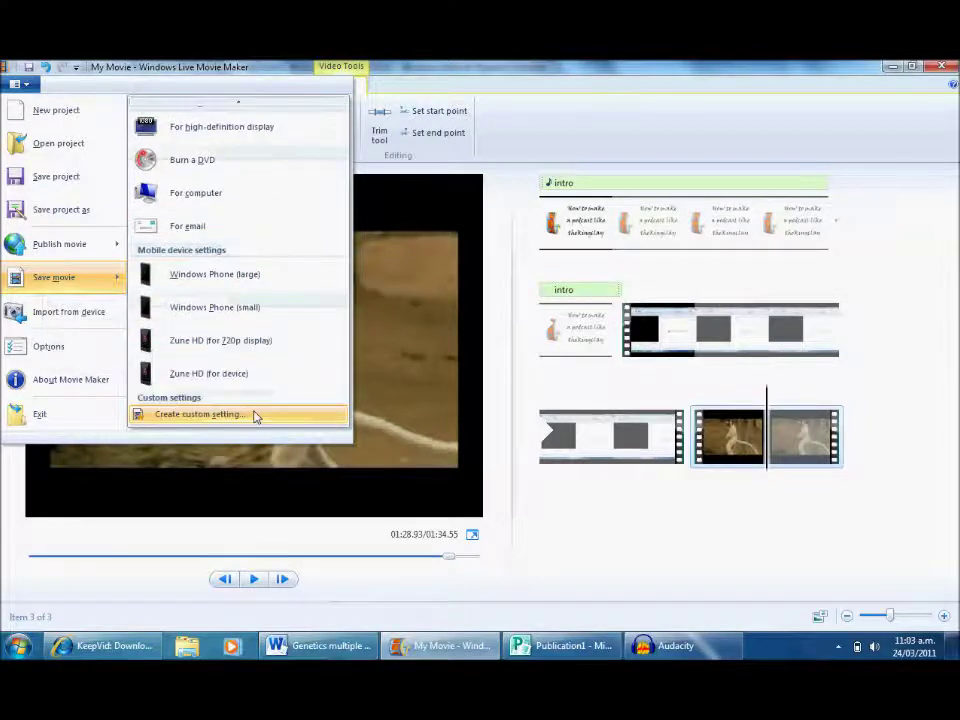
{"action": "left_click", "coordinate": [244, 341]}
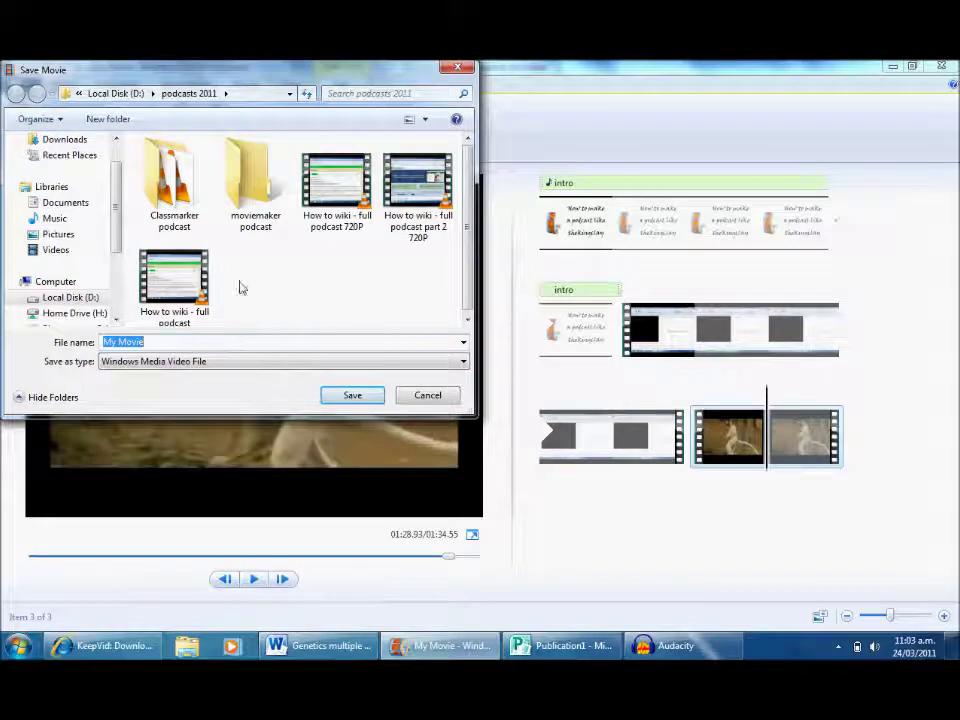
- Save the movie as 'moviemaker final podcast' in the moviemaker podcast folder, then stop the render
{"action": "double_click", "coordinate": [252, 178]}
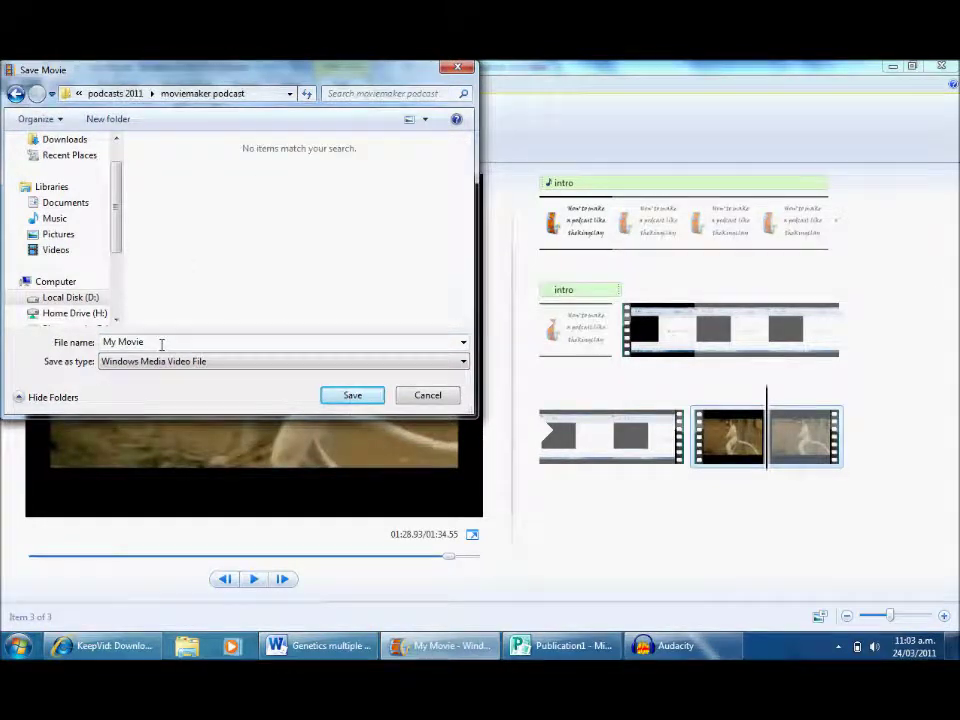
{"action": "left_click_drag", "start_coordinate": [161, 343], "coordinate": [57, 356]}
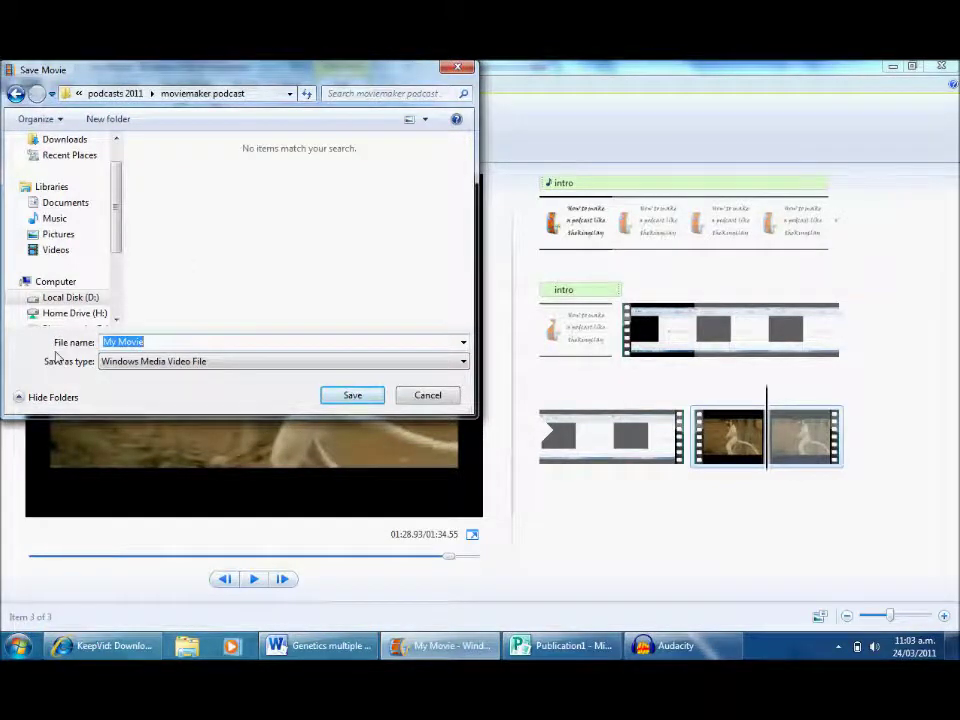
{"action": "type", "text": "movi"}
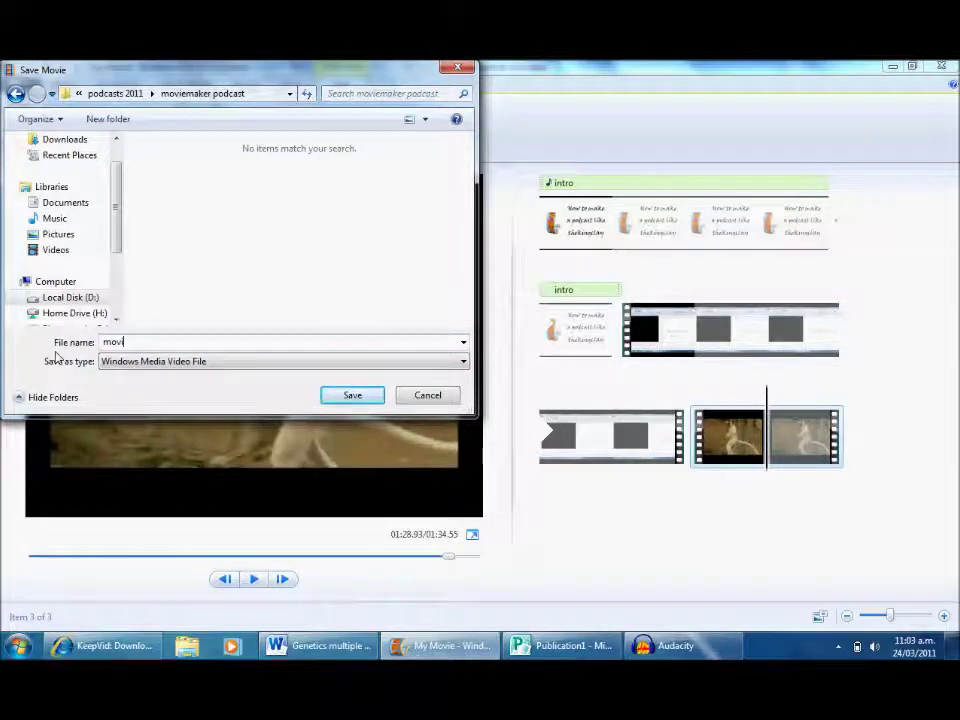
{"action": "type", "text": "emaker final pod"}
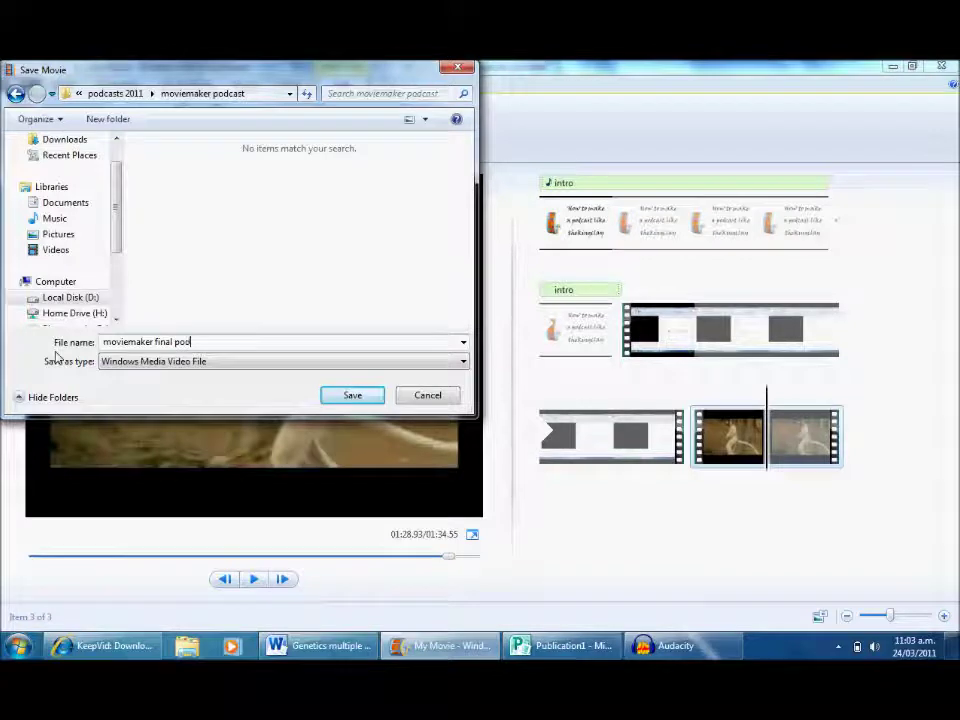
{"action": "type", "text": "cast"}
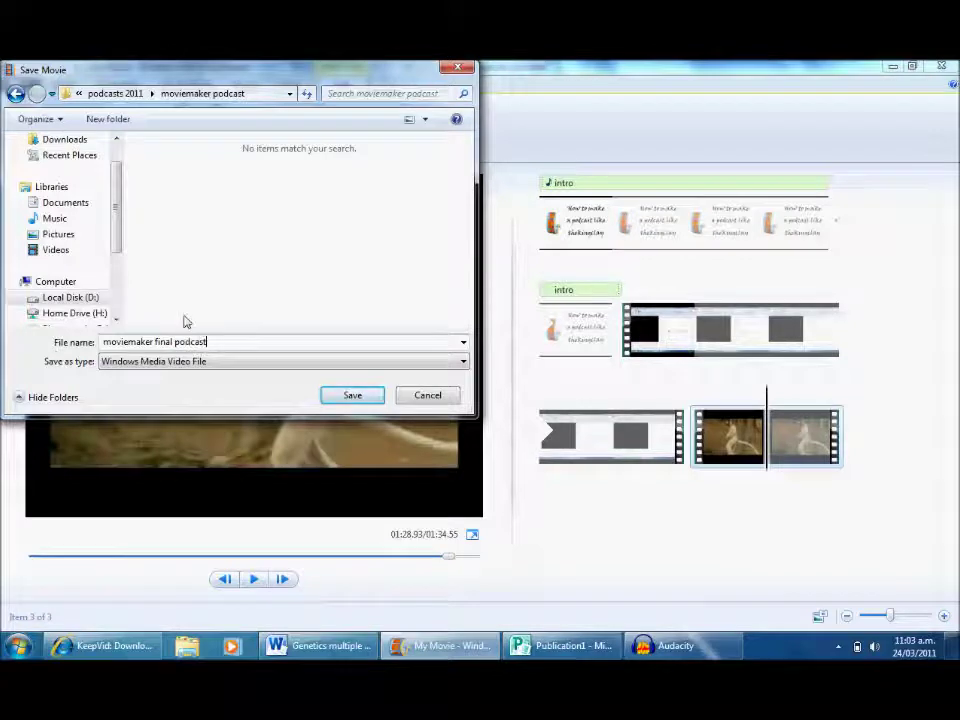
{"action": "left_click", "coordinate": [351, 396]}
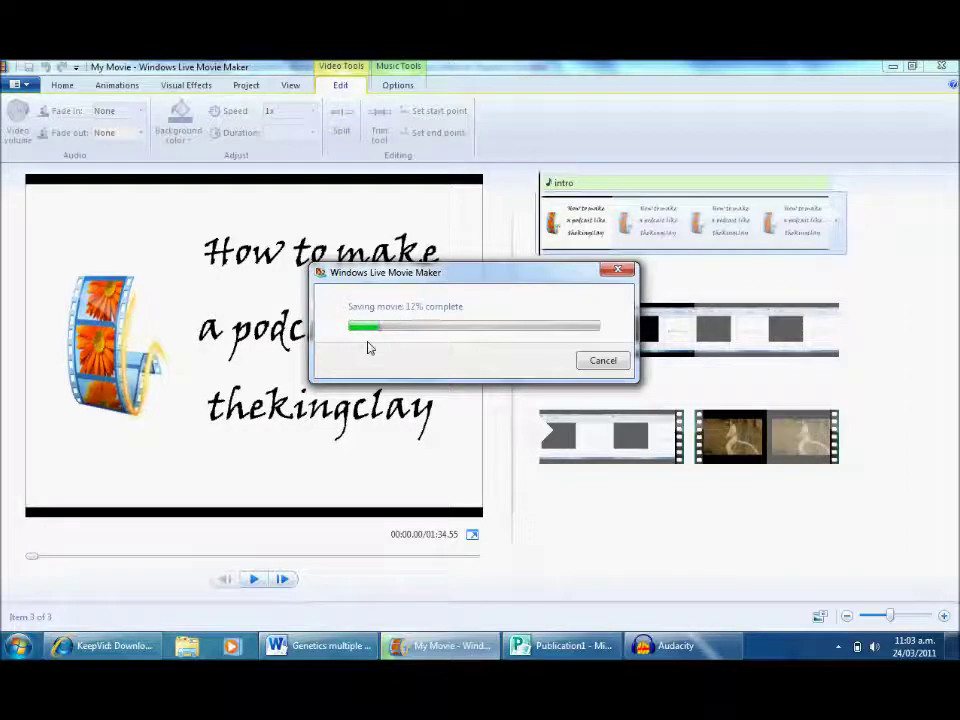
{"action": "left_click", "coordinate": [595, 361]}
- Confirm cancelling the movie save in the prompt
{"action": "left_click", "coordinate": [512, 335]}
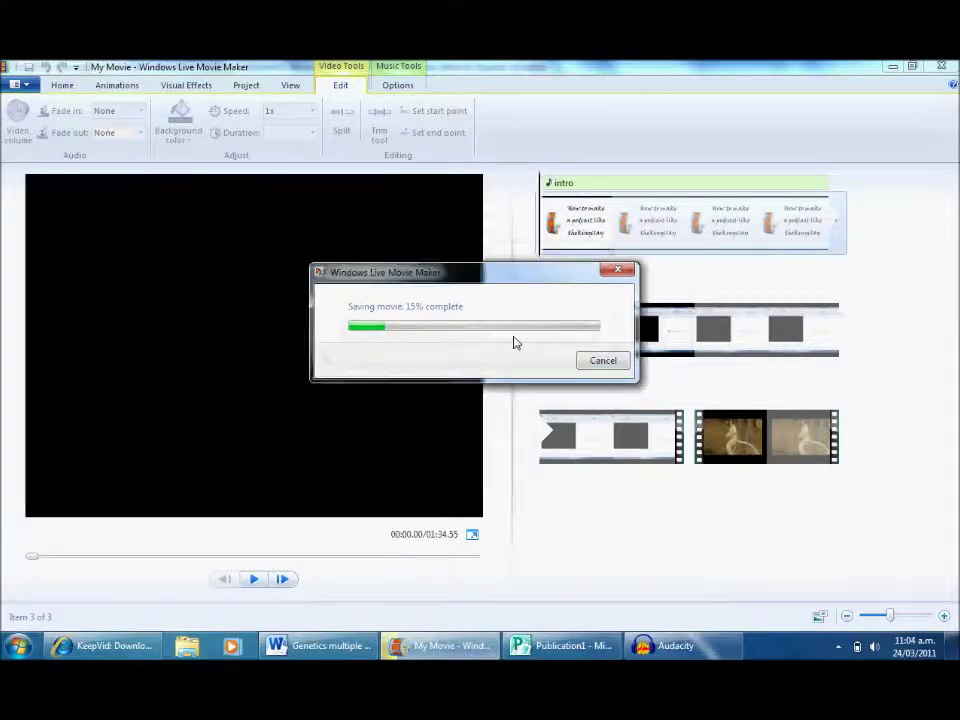